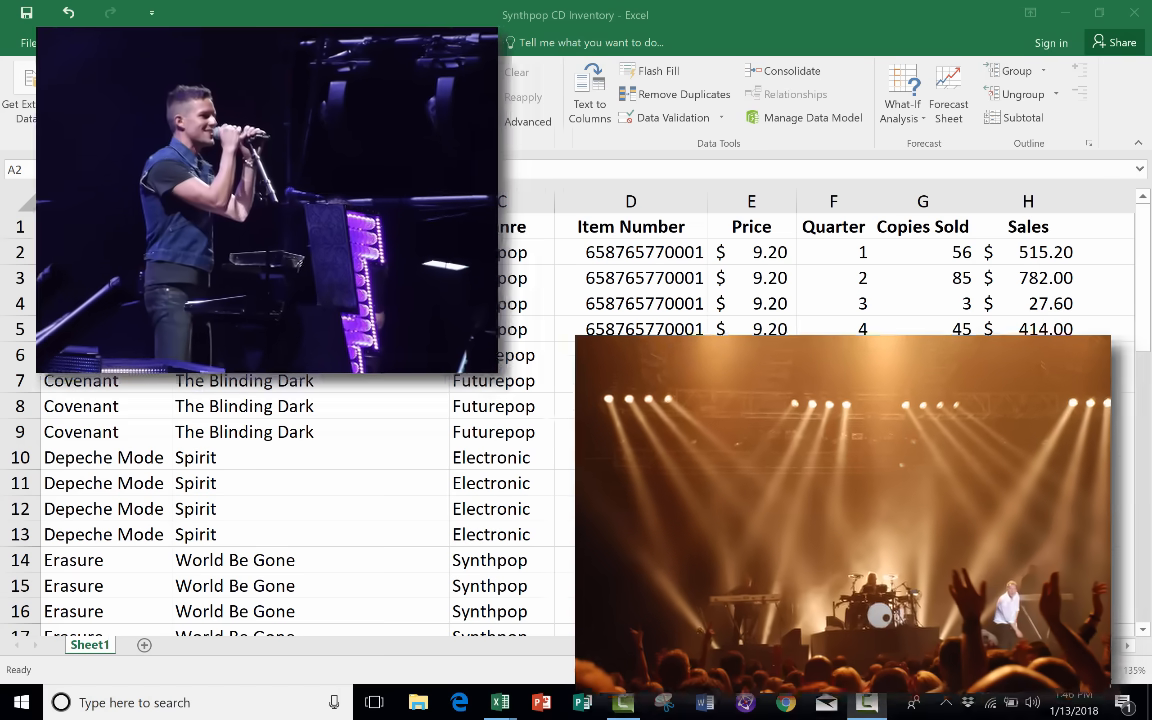
Step: Freeze the header row above row 2 of the CD inventory and check it while browsing the records
{"action": "scroll", "coordinate": [270, 520], "scroll_direction": "down", "scroll_amount": 4}
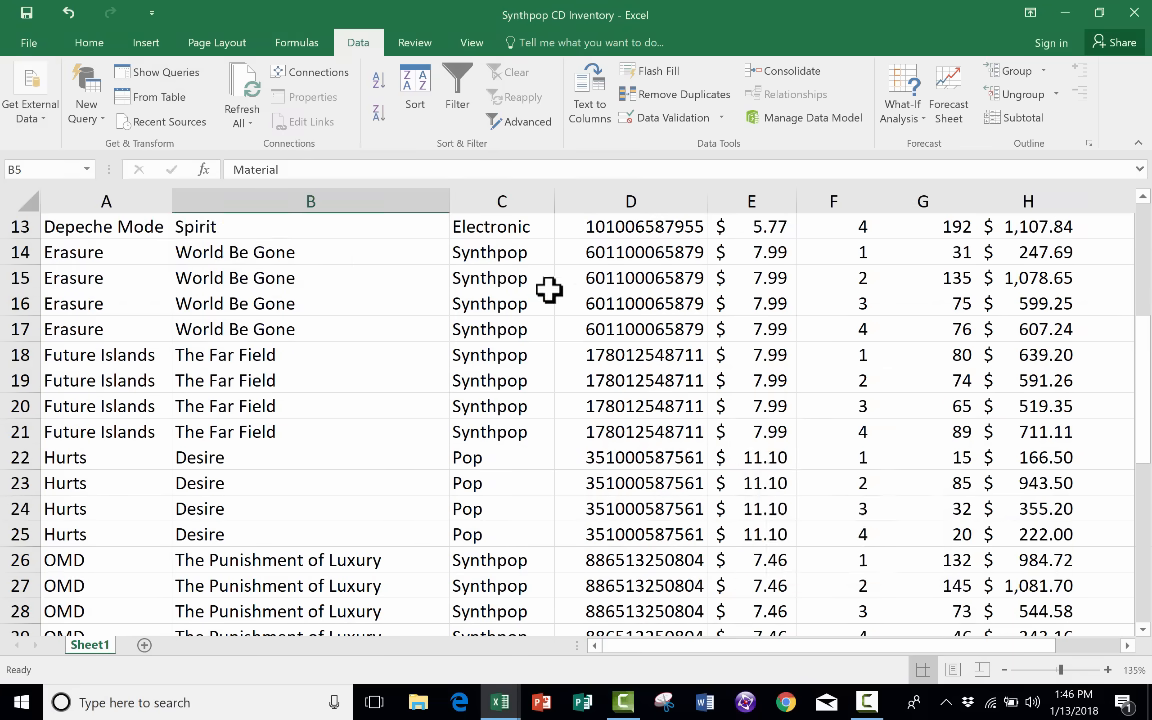
{"action": "scroll", "coordinate": [549, 300], "scroll_direction": "down", "scroll_amount": 2}
{"action": "scroll", "coordinate": [549, 300], "scroll_direction": "down", "scroll_amount": 1}
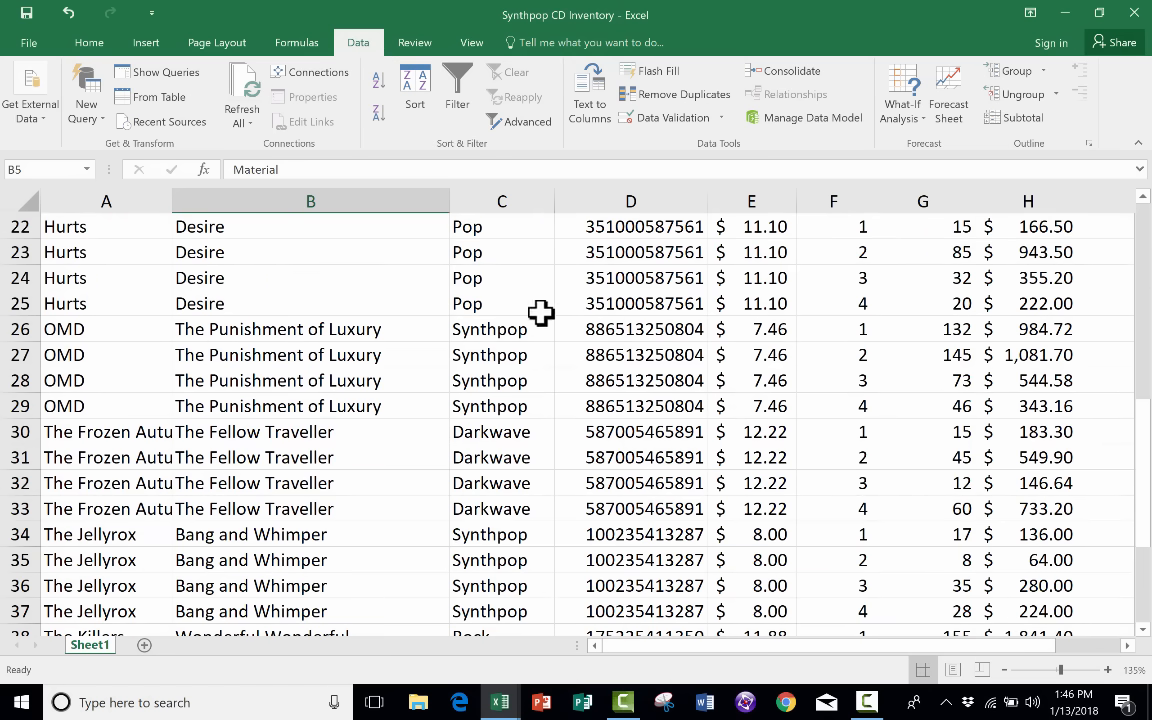
{"action": "scroll", "coordinate": [358, 323], "scroll_direction": "up", "scroll_amount": 4}
{"action": "scroll", "coordinate": [355, 323], "scroll_direction": "up", "scroll_amount": 3}
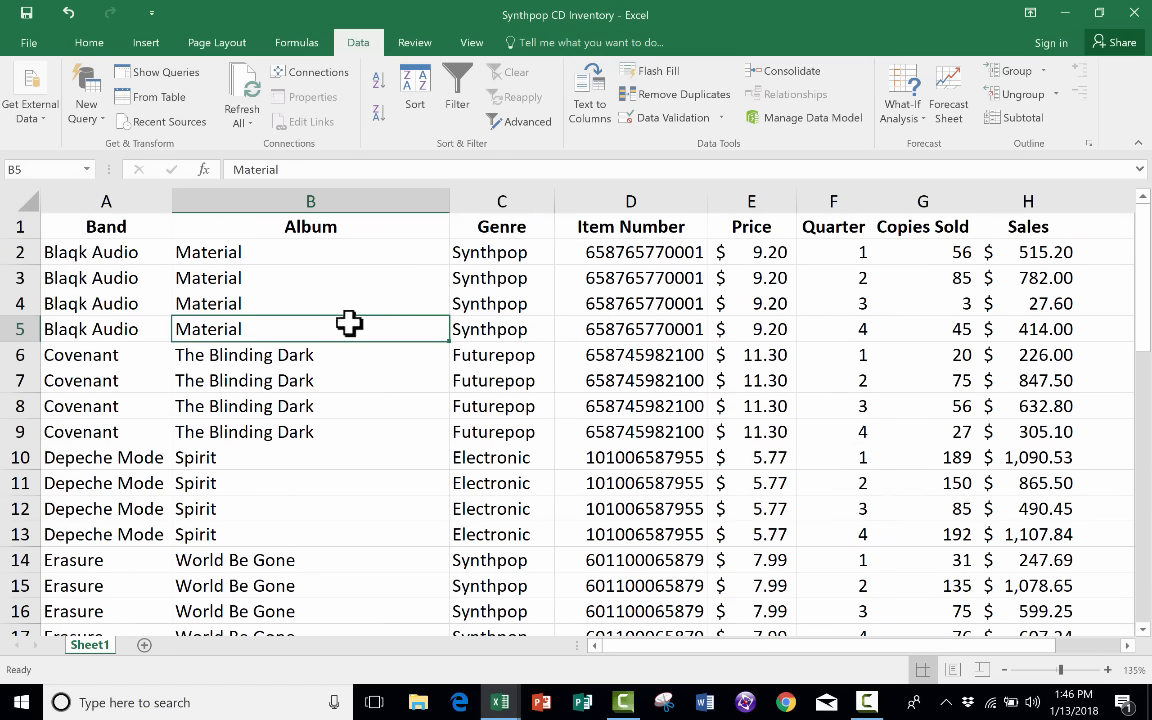
{"action": "left_click", "coordinate": [14, 252]}
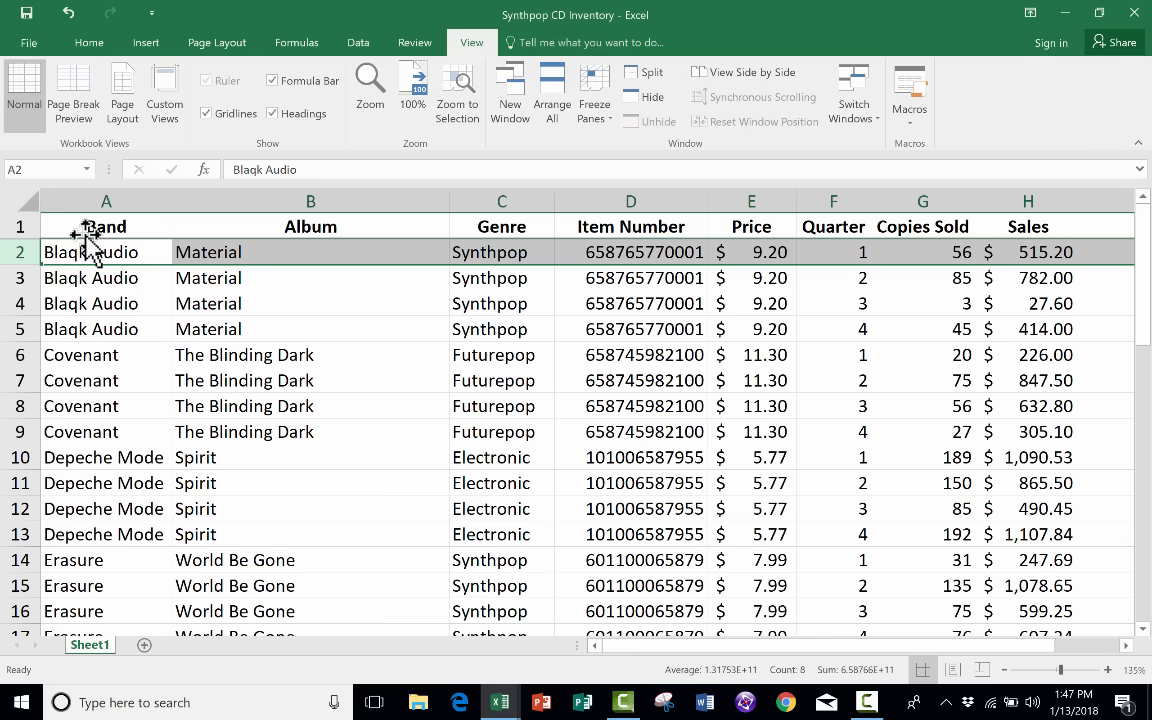
{"action": "scroll", "coordinate": [85, 252], "scroll_direction": "down", "scroll_amount": 3}
{"action": "scroll", "coordinate": [82, 268], "scroll_direction": "down", "scroll_amount": 6}
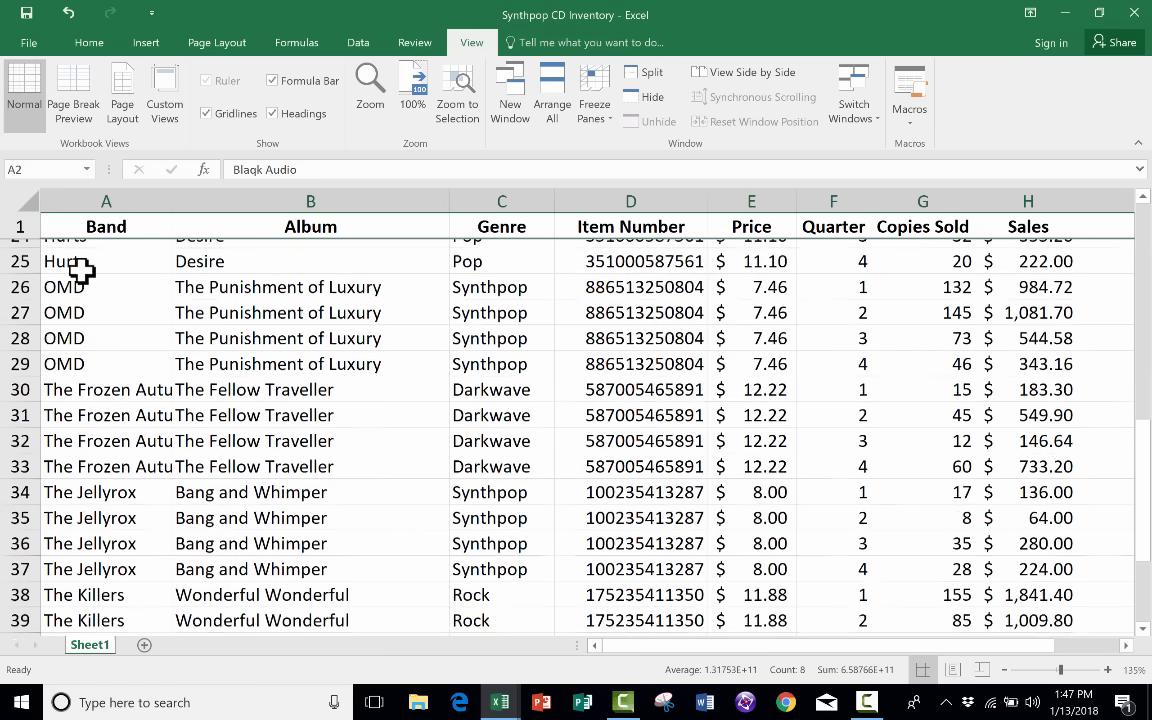
{"action": "scroll", "coordinate": [95, 345], "scroll_direction": "up", "scroll_amount": 4}
{"action": "scroll", "coordinate": [95, 345], "scroll_direction": "up", "scroll_amount": 5}
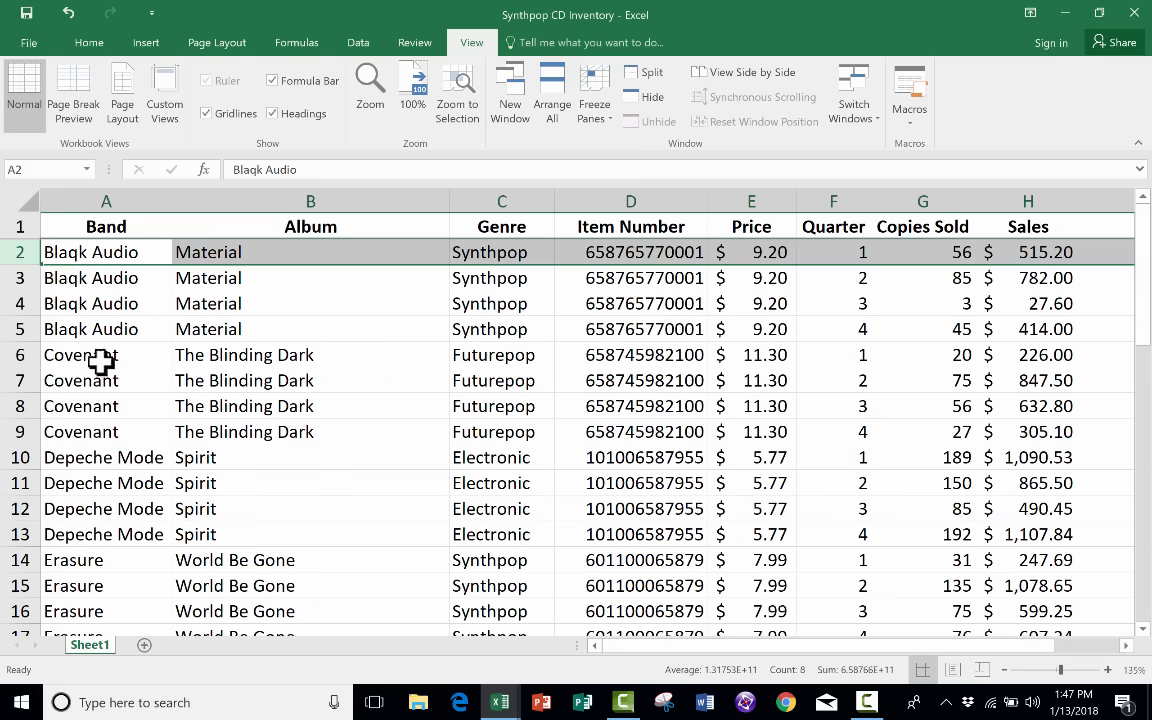
Step: Review the Band, Album and Genre columns through the whole list of records and return to the first rows
{"action": "scroll", "coordinate": [134, 507], "scroll_direction": "down", "scroll_amount": 3}
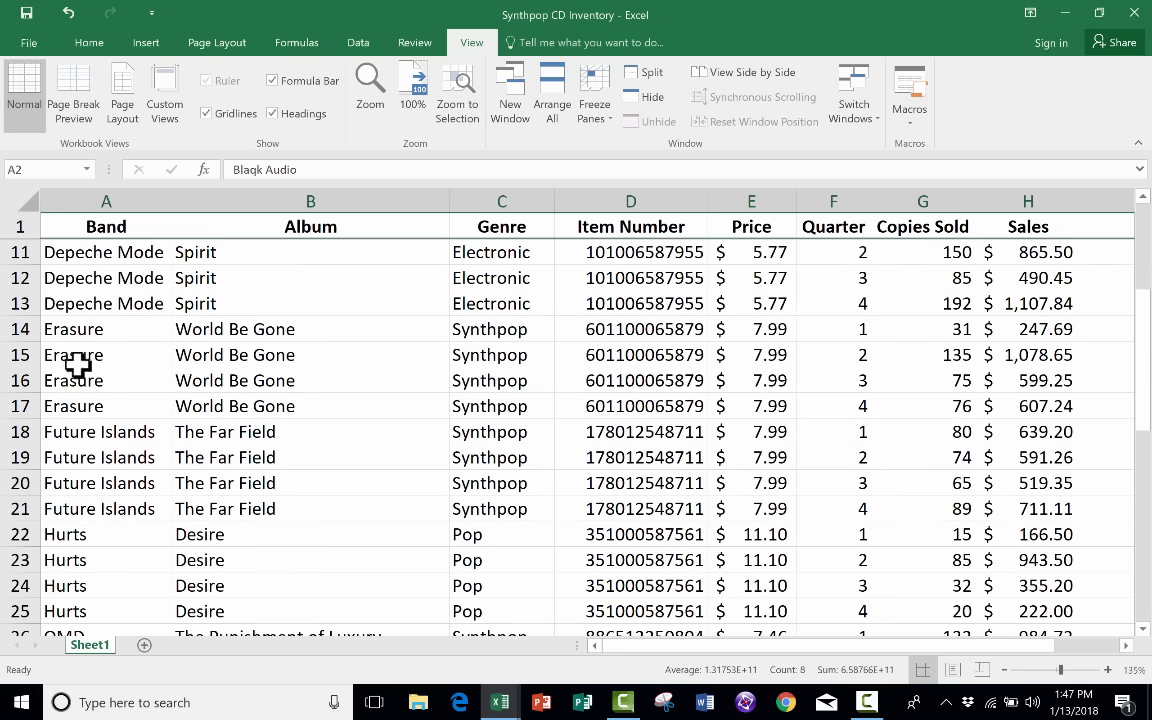
{"action": "scroll", "coordinate": [85, 375], "scroll_direction": "down", "scroll_amount": 2}
{"action": "scroll", "coordinate": [130, 534], "scroll_direction": "down", "scroll_amount": 3}
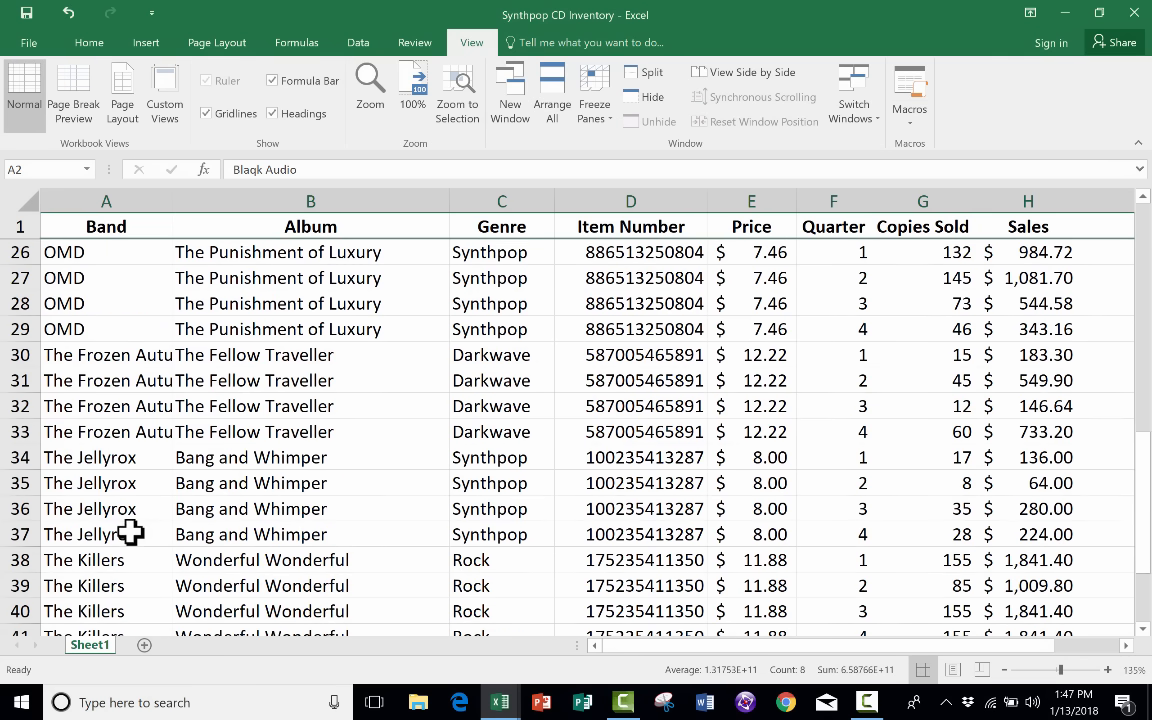
{"action": "scroll", "coordinate": [121, 525], "scroll_direction": "up", "scroll_amount": 8}
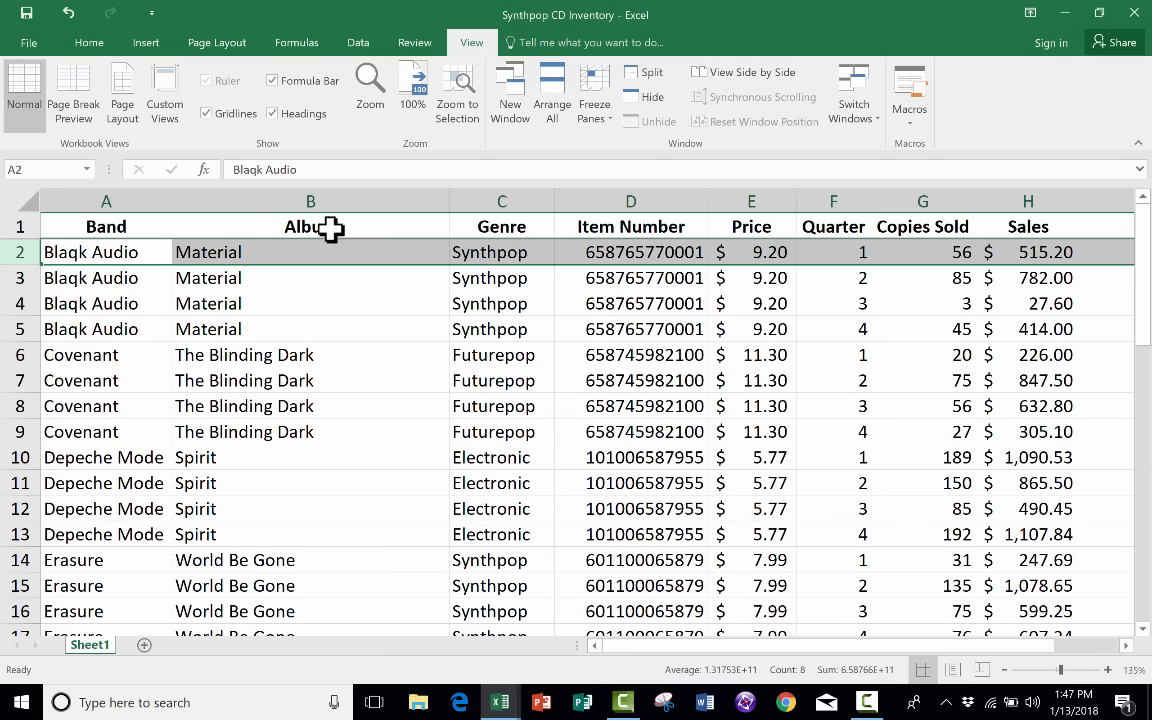
{"action": "scroll", "coordinate": [311, 318], "scroll_direction": "down", "scroll_amount": 8}
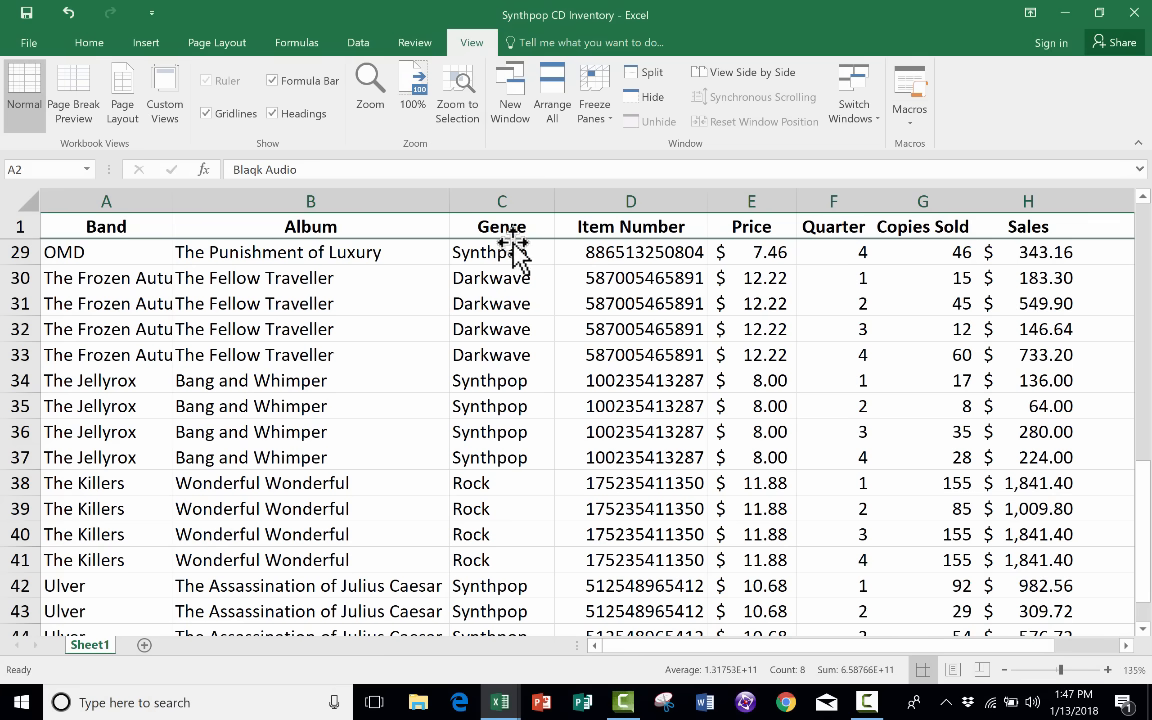
{"action": "scroll", "coordinate": [510, 285], "scroll_direction": "up", "scroll_amount": 9}
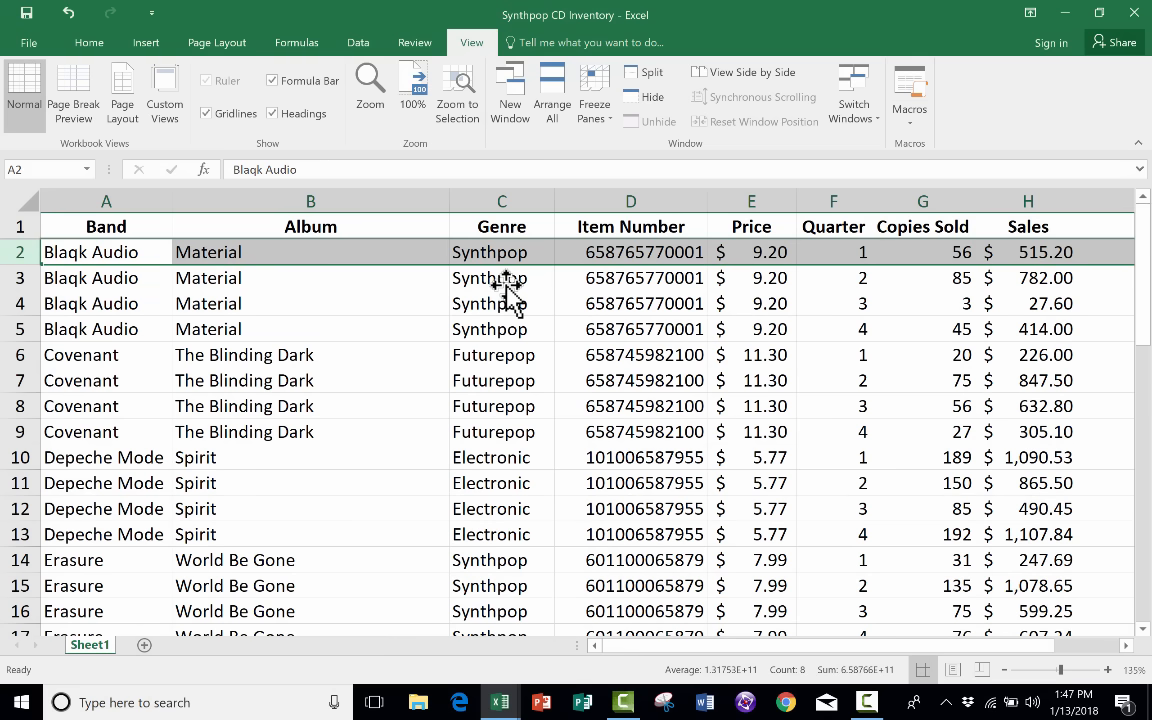
{"action": "scroll", "coordinate": [507, 290], "scroll_direction": "down", "scroll_amount": 11}
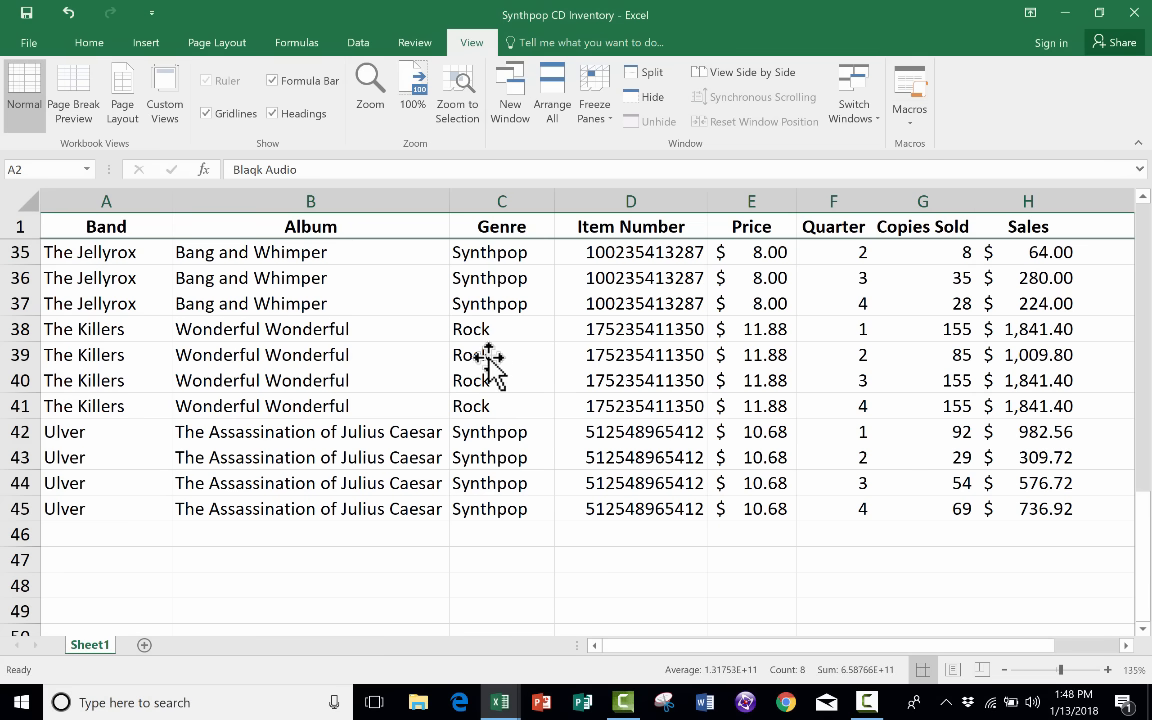
{"action": "scroll", "coordinate": [488, 362], "scroll_direction": "up", "scroll_amount": 11}
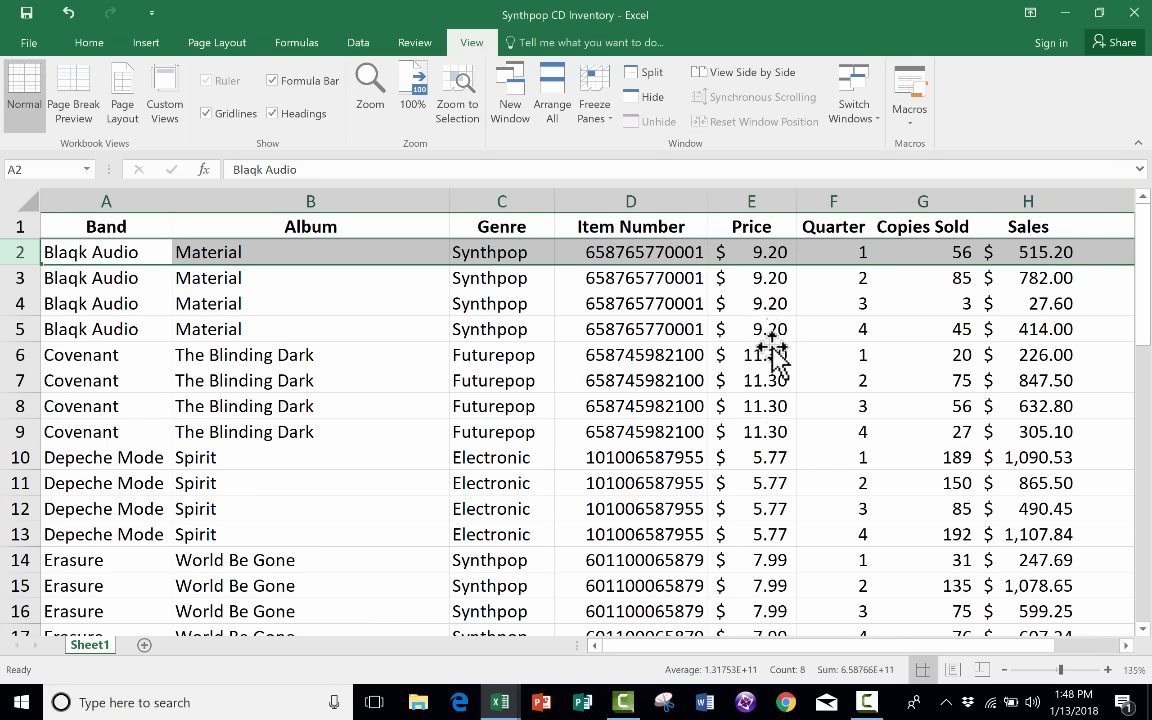
Step: Examine how the Quarter column numbers the records of Blaqk Audio, Covenant and the bands below
{"action": "left_click", "coordinate": [852, 252]}
{"action": "left_click", "coordinate": [853, 278]}
{"action": "left_click", "coordinate": [854, 304]}
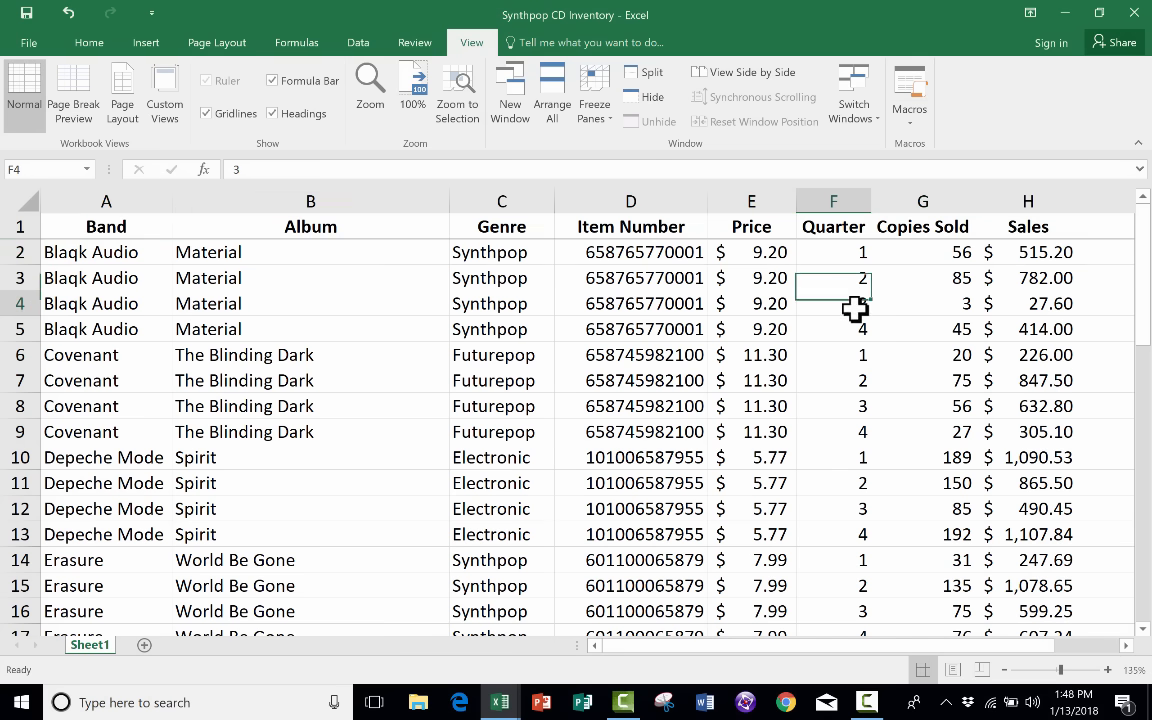
{"action": "left_click", "coordinate": [854, 329]}
{"action": "left_click", "coordinate": [855, 355]}
{"action": "left_click", "coordinate": [858, 378]}
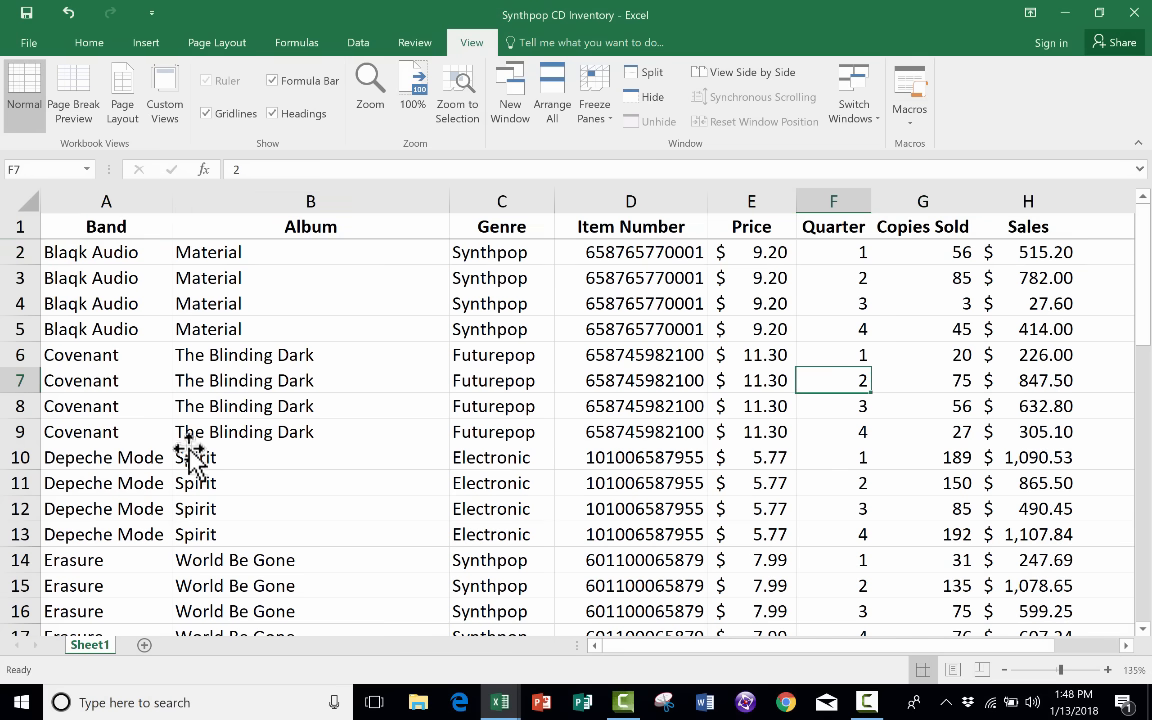
{"action": "scroll", "coordinate": [190, 452], "scroll_direction": "down", "scroll_amount": 1}
{"action": "scroll", "coordinate": [190, 452], "scroll_direction": "down", "scroll_amount": 1}
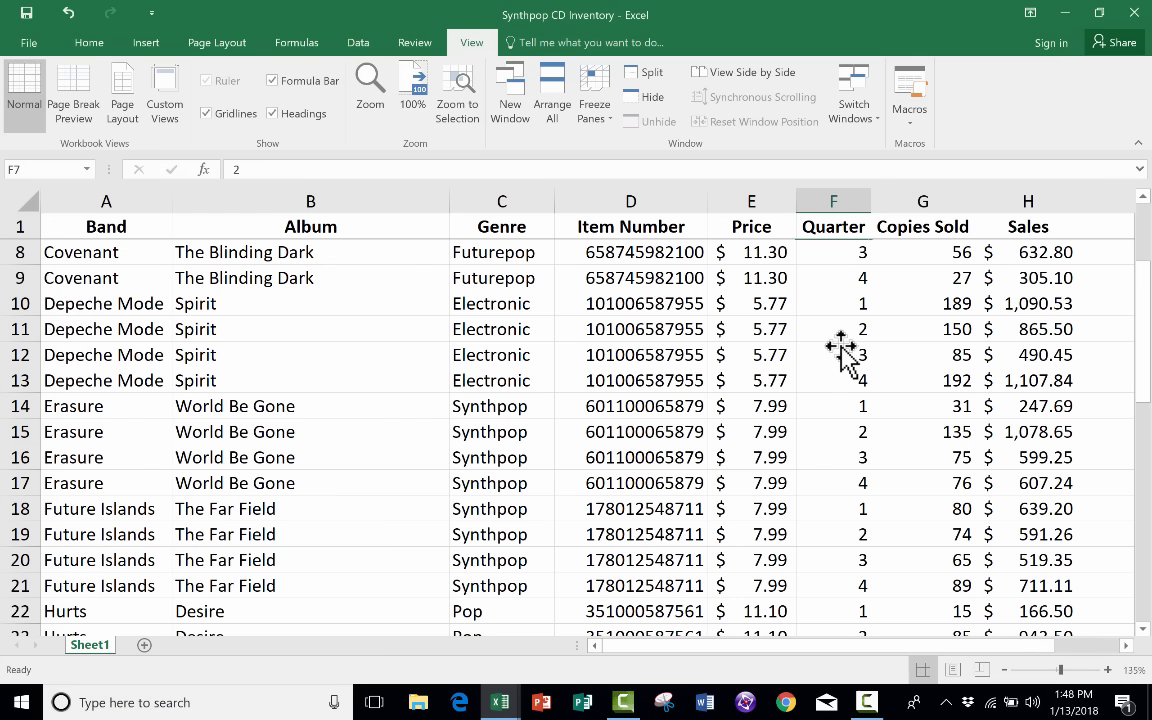
{"action": "scroll", "coordinate": [840, 350], "scroll_direction": "up", "scroll_amount": 2}
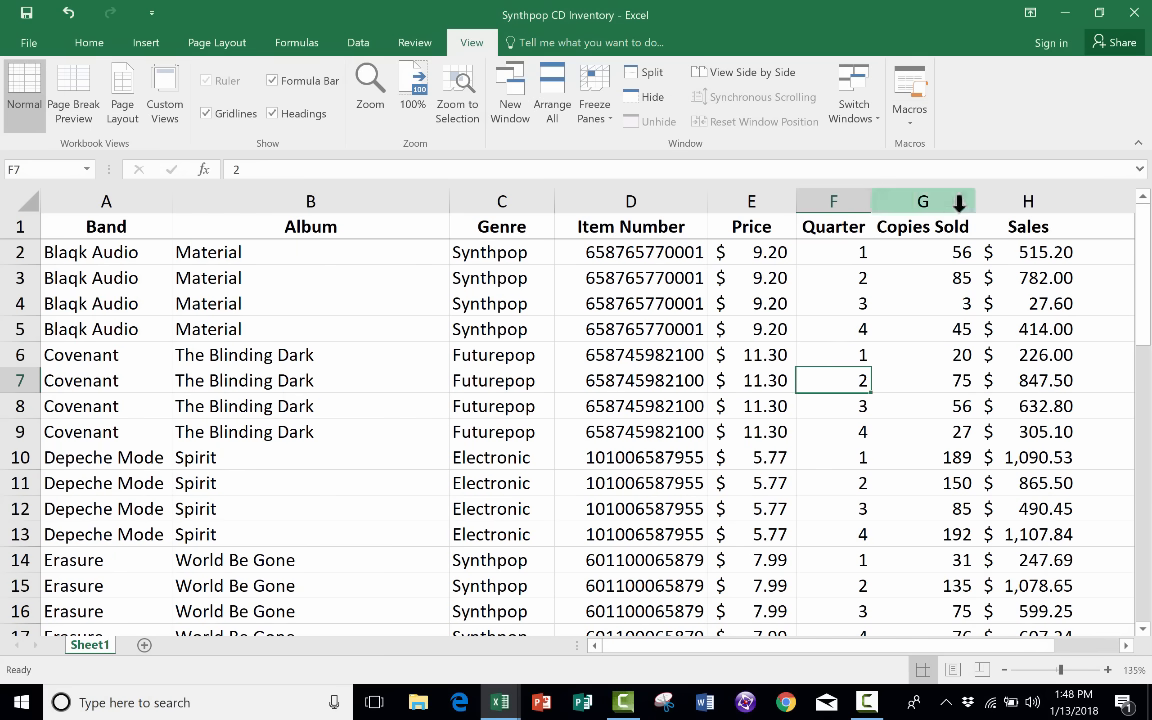
Step: Inspect the Copies Sold value in G2, the Sales formulas in H2 and H10, and the quarterly records around them
{"action": "left_click", "coordinate": [964, 252]}
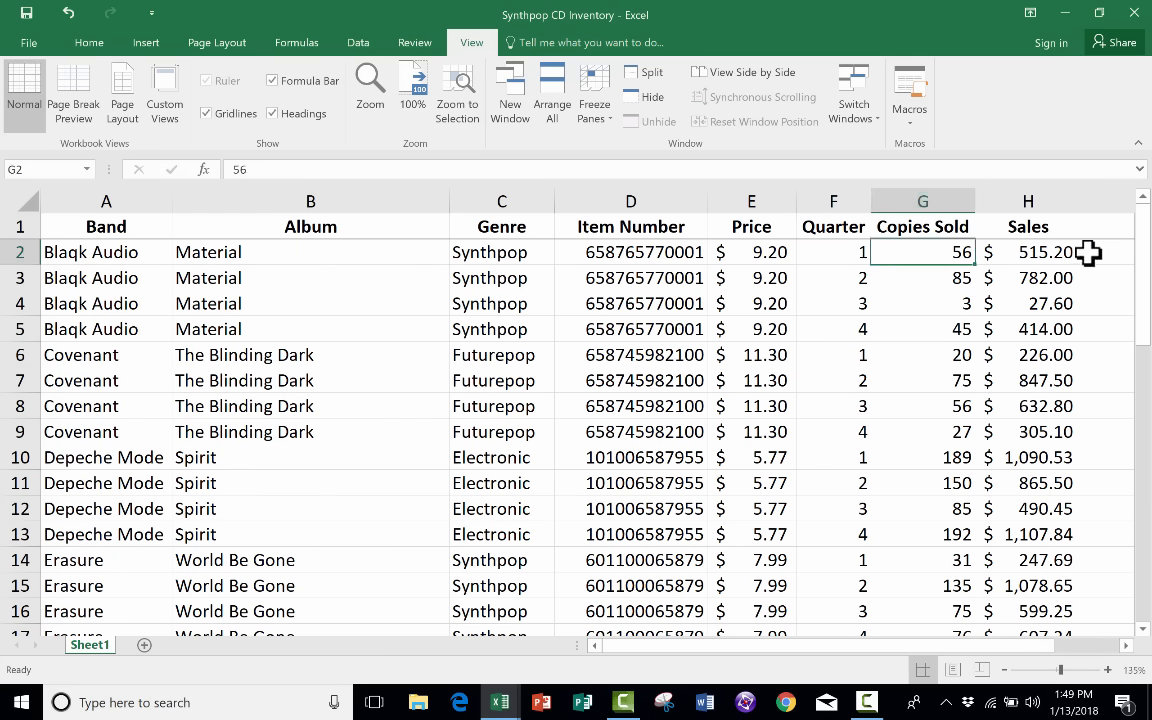
{"action": "left_click", "coordinate": [1028, 257]}
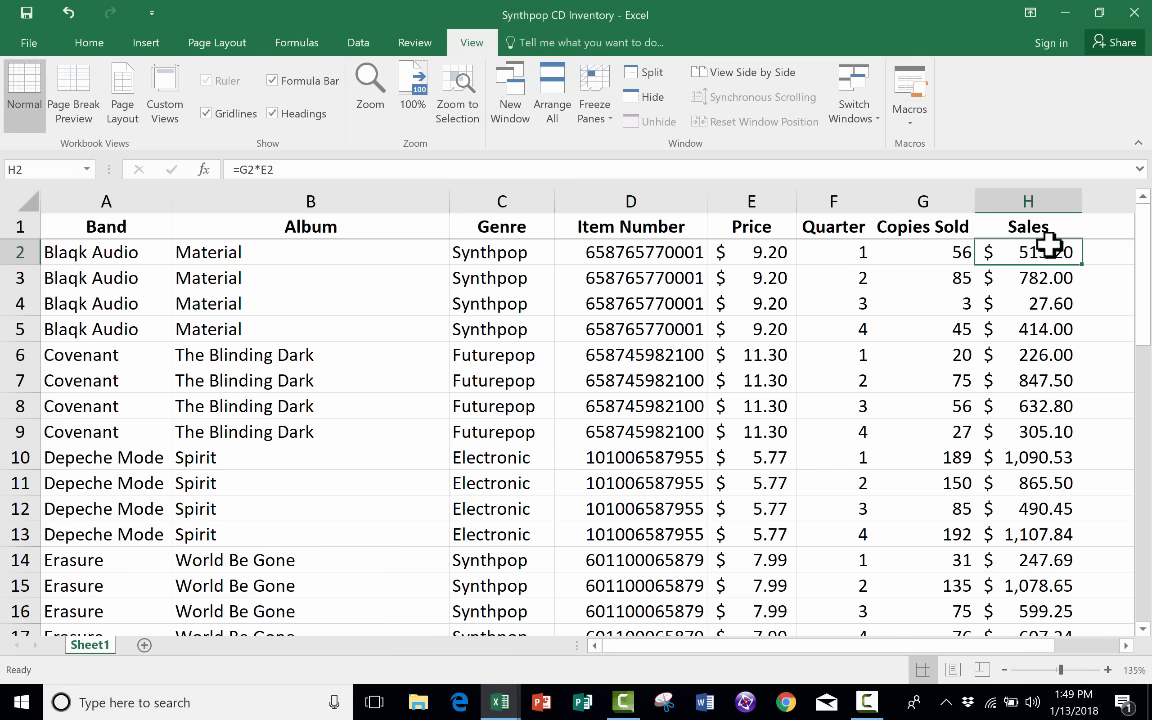
{"action": "scroll", "coordinate": [779, 472], "scroll_direction": "down", "scroll_amount": 1}
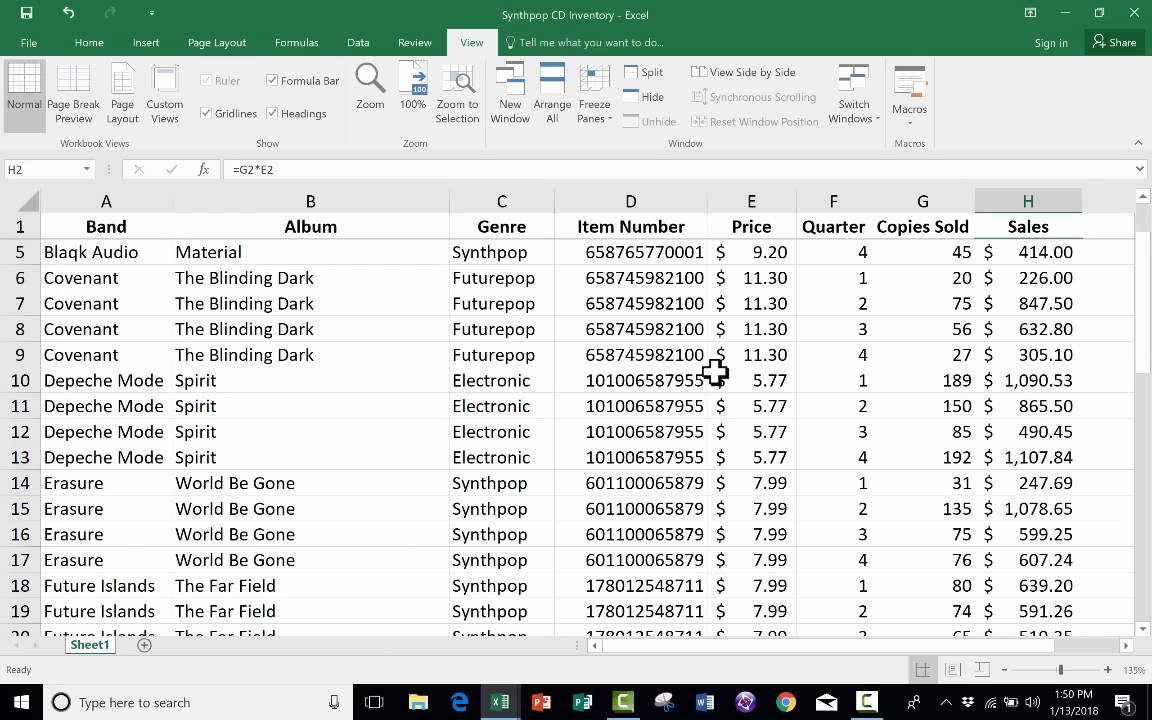
{"action": "left_click", "coordinate": [860, 283]}
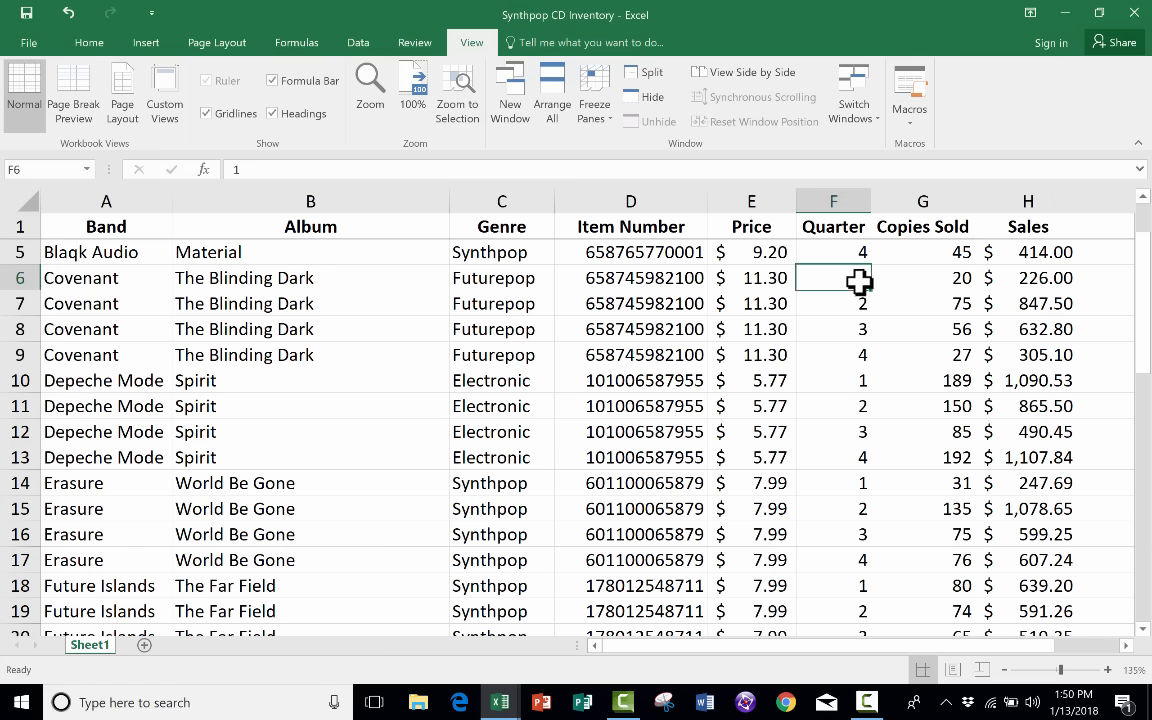
{"action": "scroll", "coordinate": [123, 362], "scroll_direction": "down", "scroll_amount": 5}
{"action": "scroll", "coordinate": [130, 360], "scroll_direction": "up", "scroll_amount": 4}
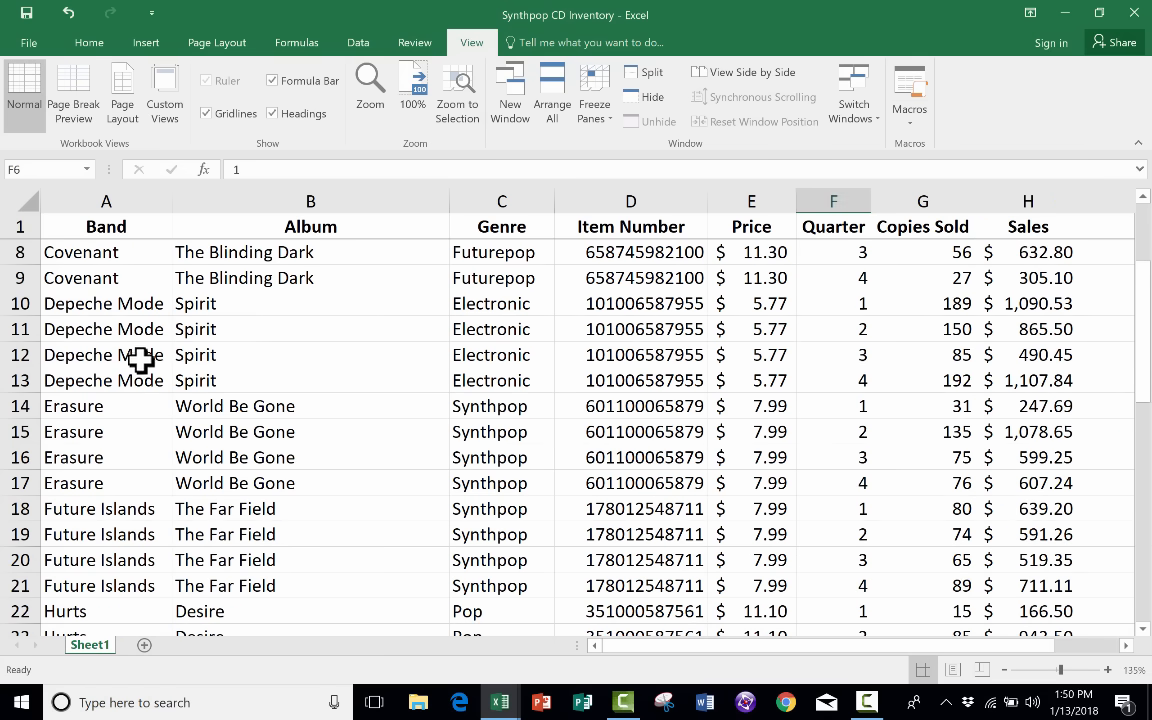
{"action": "left_click", "coordinate": [848, 305]}
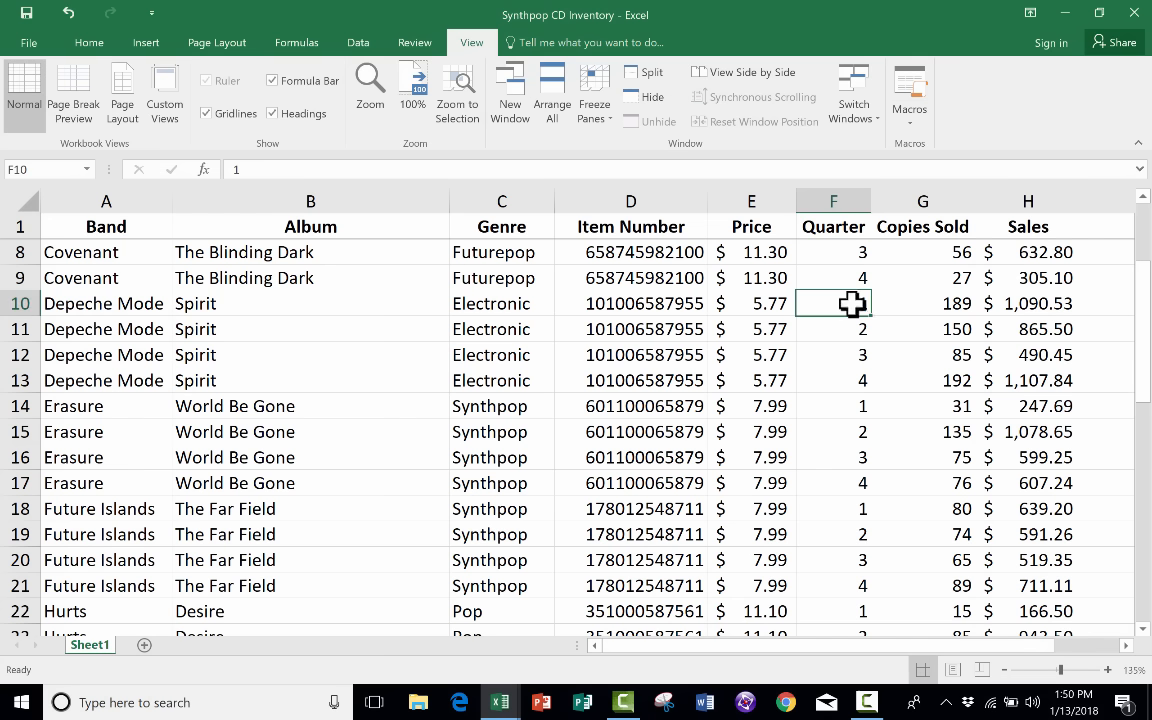
{"action": "left_click", "coordinate": [1036, 301]}
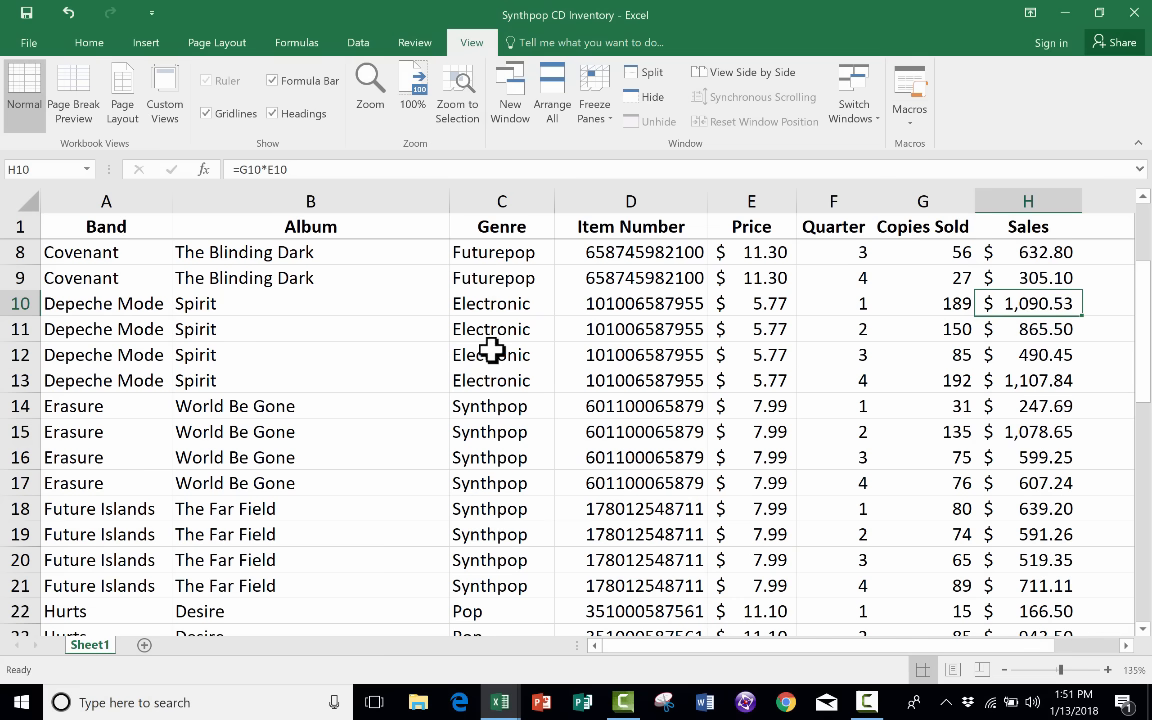
{"action": "scroll", "coordinate": [502, 372], "scroll_direction": "down", "scroll_amount": 5}
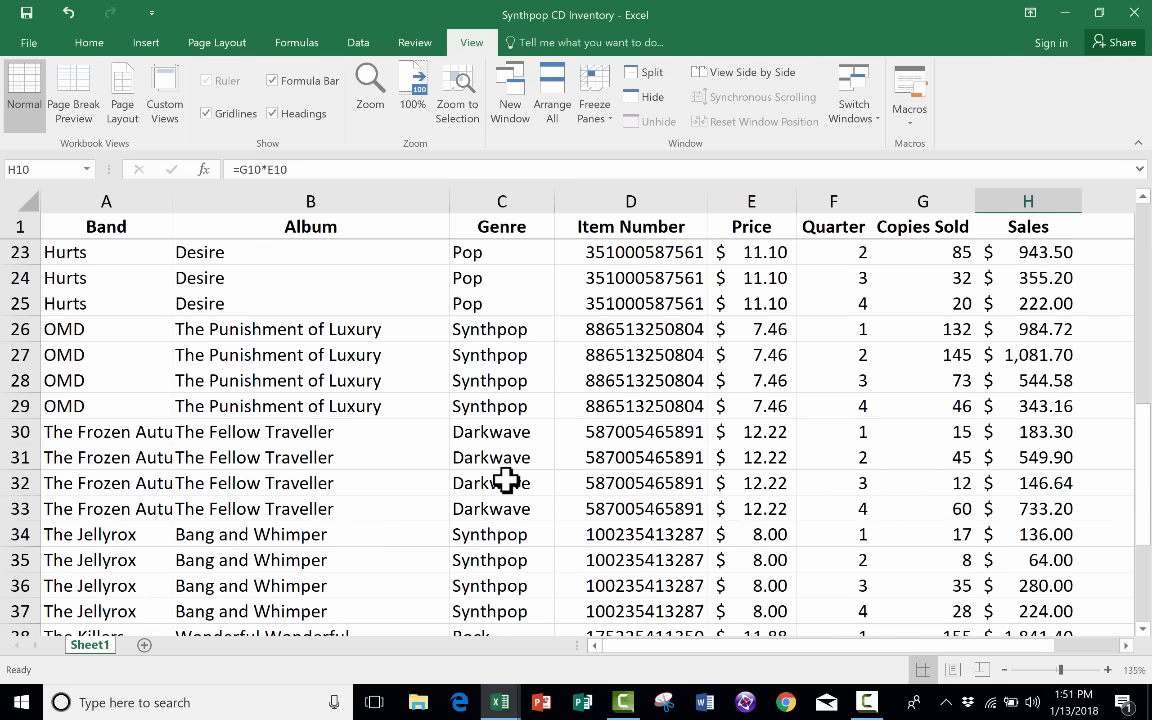
{"action": "scroll", "coordinate": [505, 480], "scroll_direction": "up", "scroll_amount": 7}
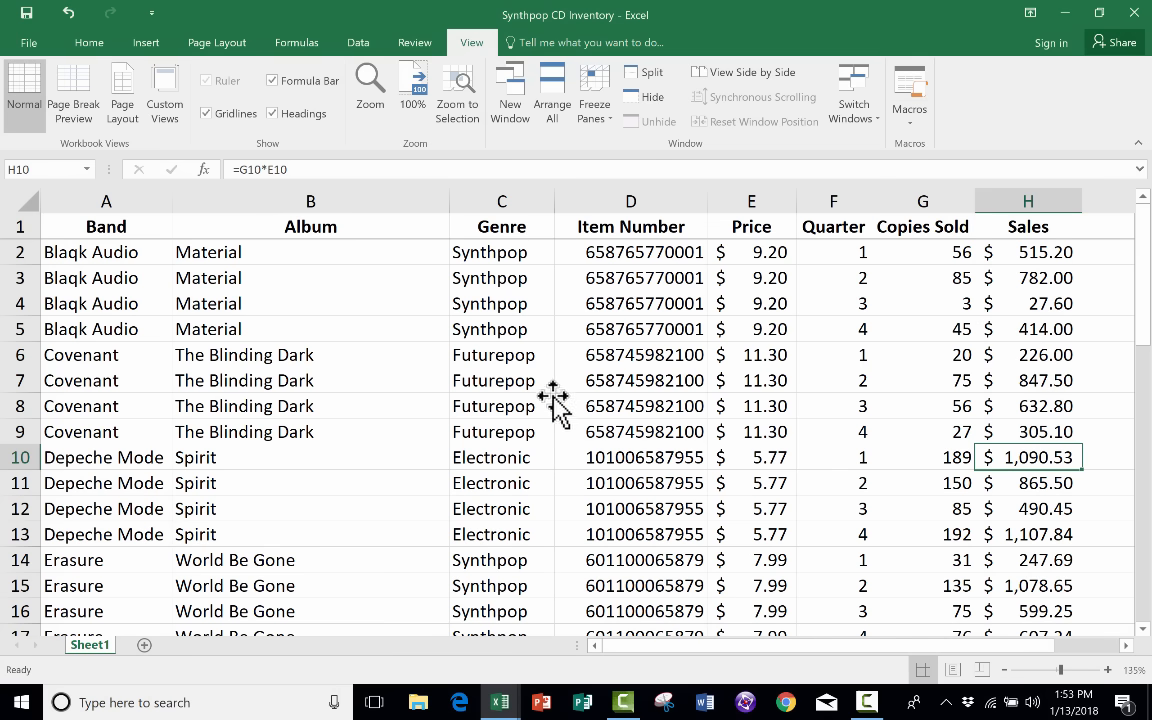
Step: Browse the band records down to the last Ulver rows and back, looking at the Covenant, Future Islands and Erasure entries
{"action": "left_click", "coordinate": [105, 402]}
{"action": "scroll", "coordinate": [105, 402], "scroll_direction": "down", "scroll_amount": 4}
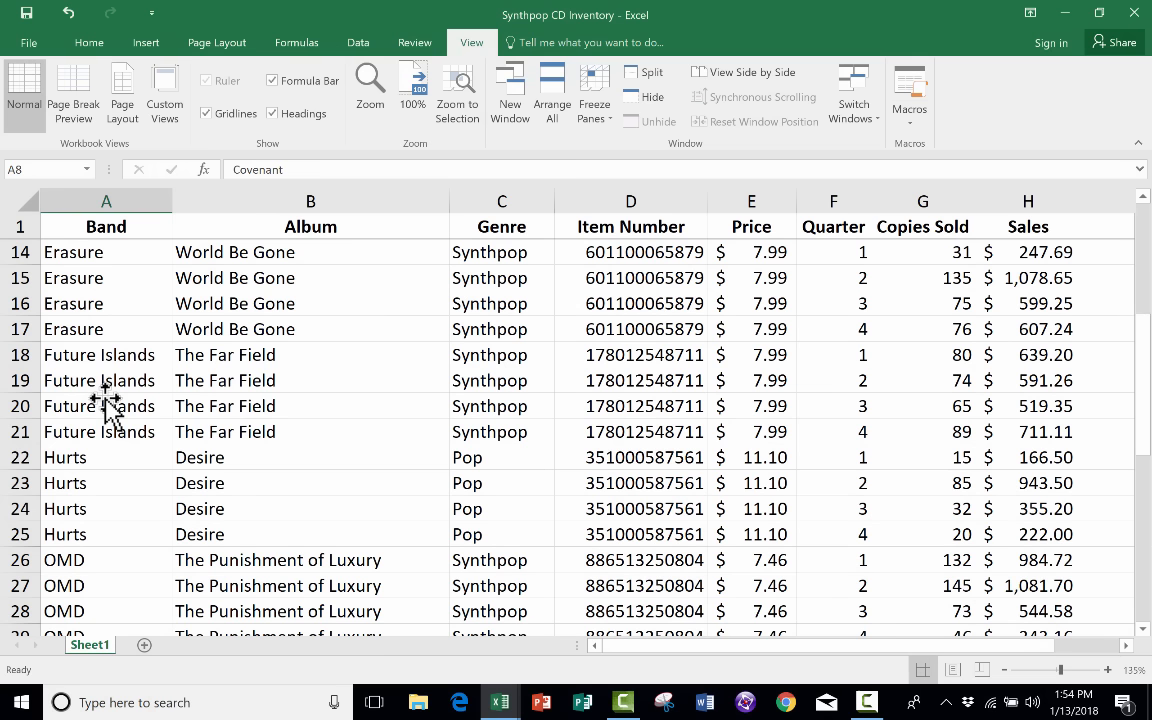
{"action": "left_click", "coordinate": [104, 404]}
{"action": "scroll", "coordinate": [106, 404], "scroll_direction": "down", "scroll_amount": 4}
{"action": "scroll", "coordinate": [108, 411], "scroll_direction": "down", "scroll_amount": 3}
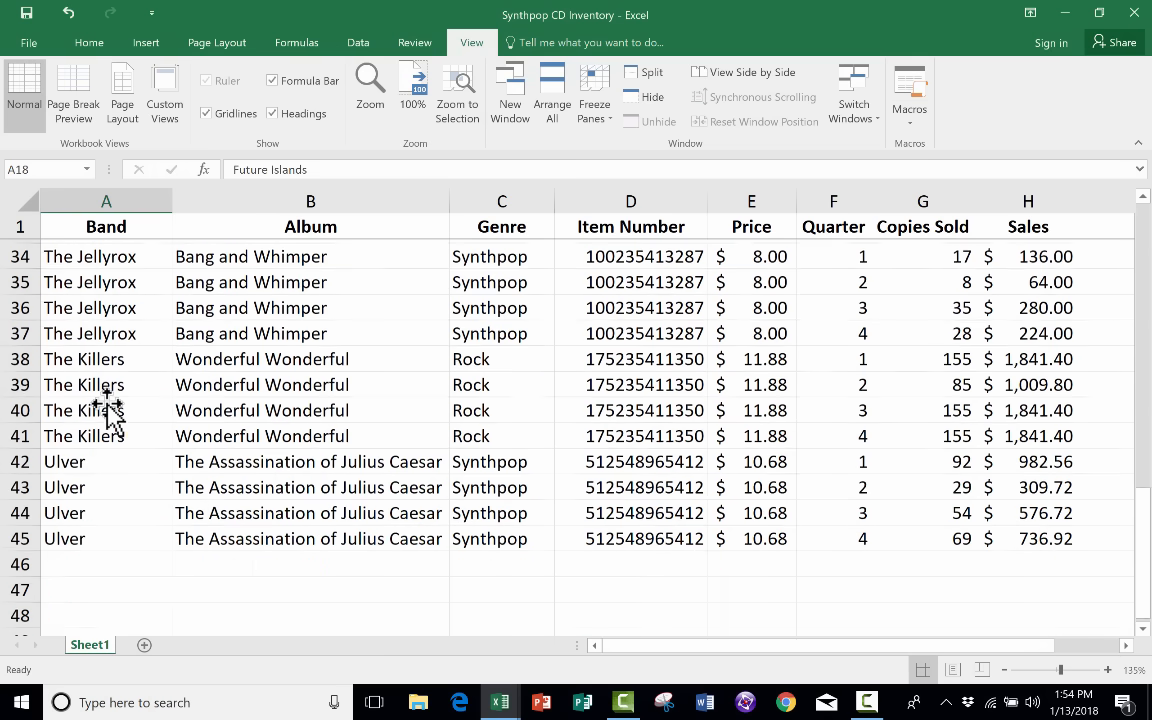
{"action": "scroll", "coordinate": [103, 399], "scroll_direction": "up", "scroll_amount": 2}
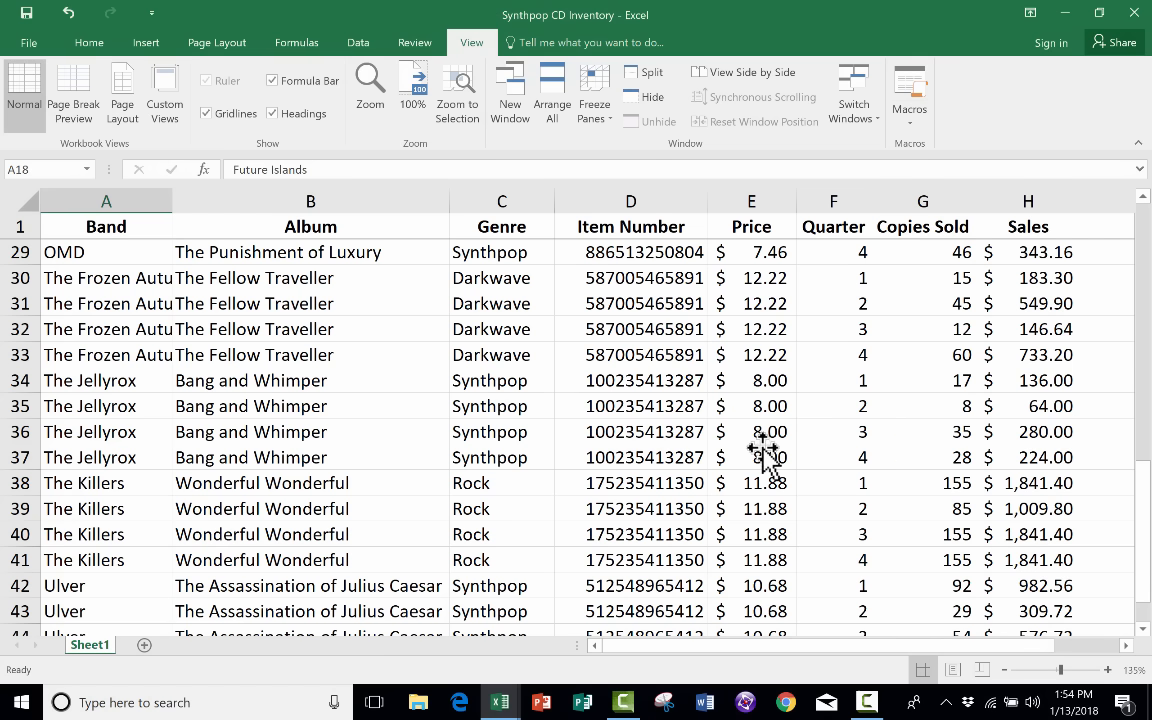
{"action": "scroll", "coordinate": [705, 447], "scroll_direction": "up", "scroll_amount": 2}
{"action": "scroll", "coordinate": [705, 447], "scroll_direction": "up", "scroll_amount": 7}
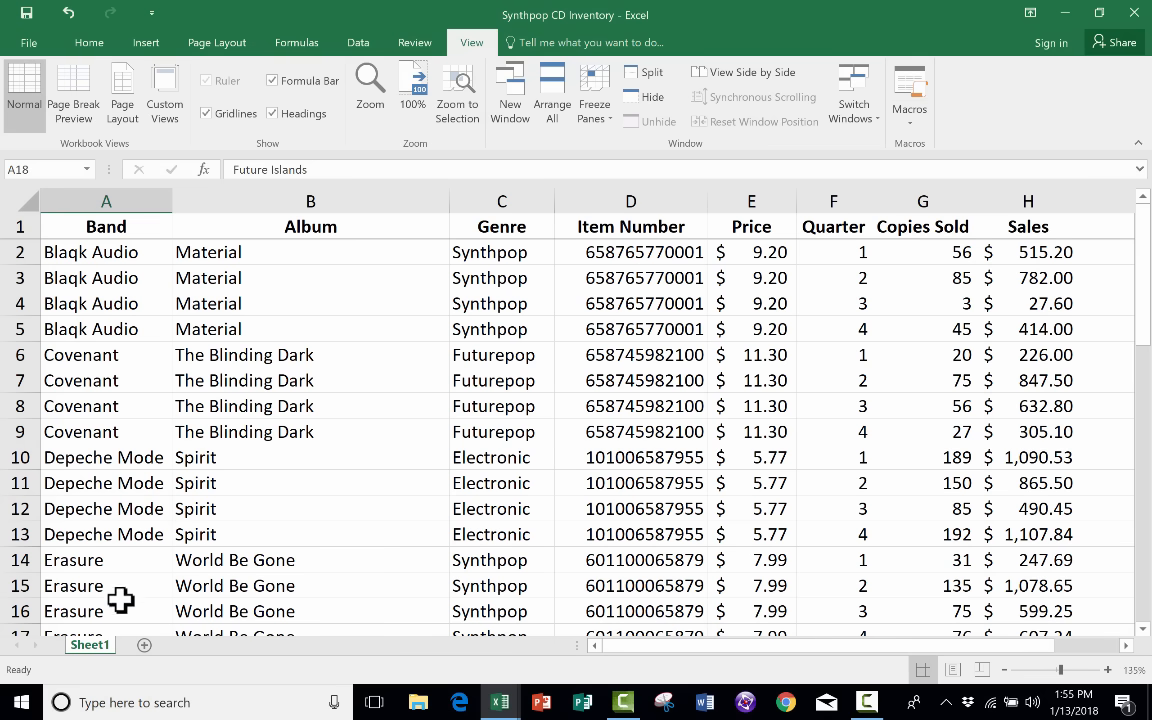
{"action": "scroll", "coordinate": [118, 589], "scroll_direction": "down", "scroll_amount": 3}
{"action": "scroll", "coordinate": [73, 360], "scroll_direction": "down", "scroll_amount": 1}
{"action": "left_click", "coordinate": [98, 405]}
{"action": "left_click", "coordinate": [100, 380]}
{"action": "left_click", "coordinate": [85, 305]}
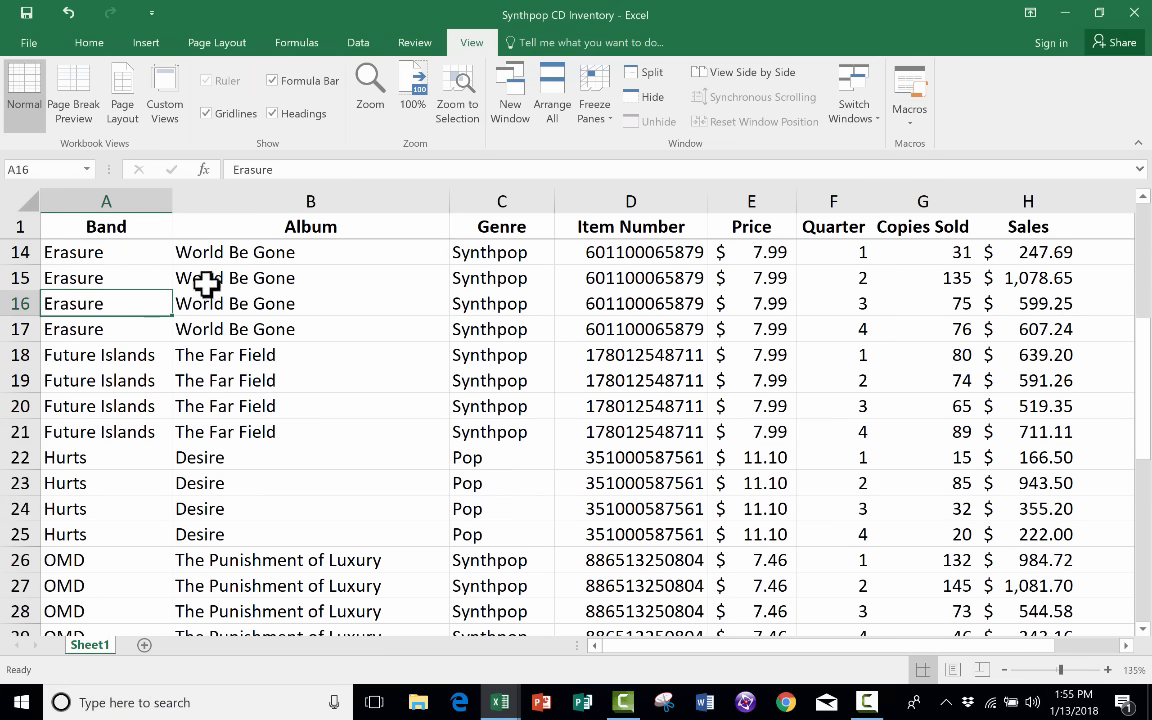
{"action": "scroll", "coordinate": [108, 260], "scroll_direction": "up", "scroll_amount": 4}
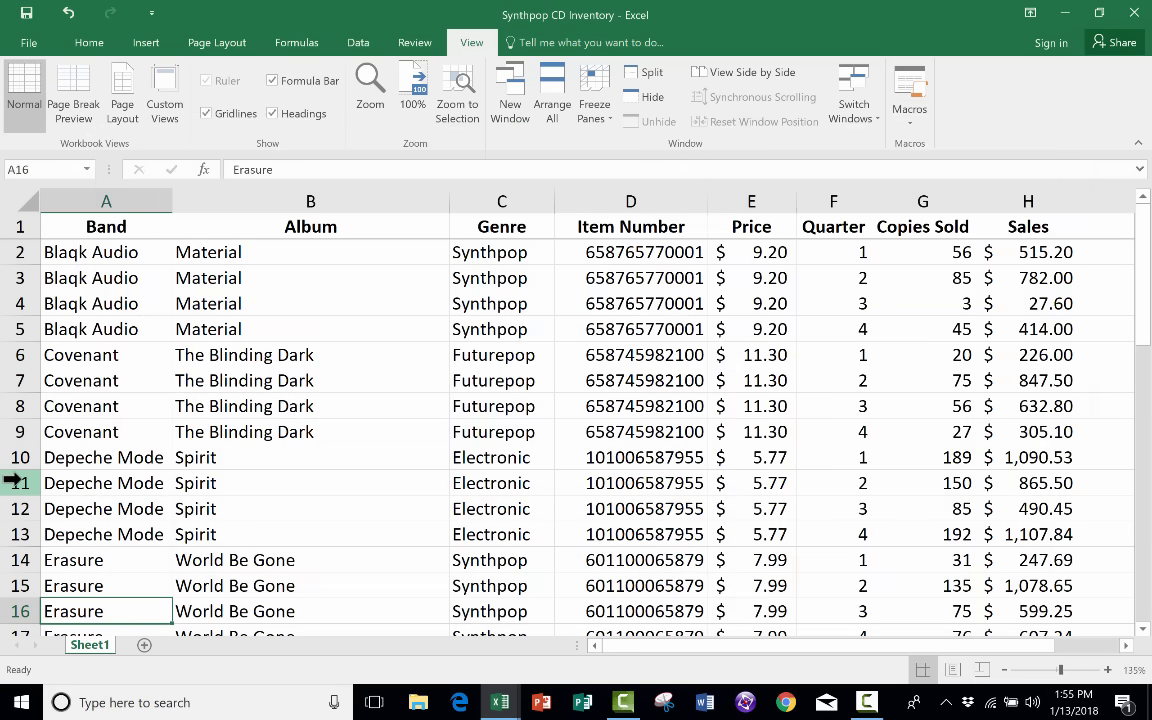
Step: Insert a blank row at row 11, between the first and second quarter records of Depeche Mode
{"action": "left_click", "coordinate": [14, 482]}
{"action": "right_click", "coordinate": [14, 482]}
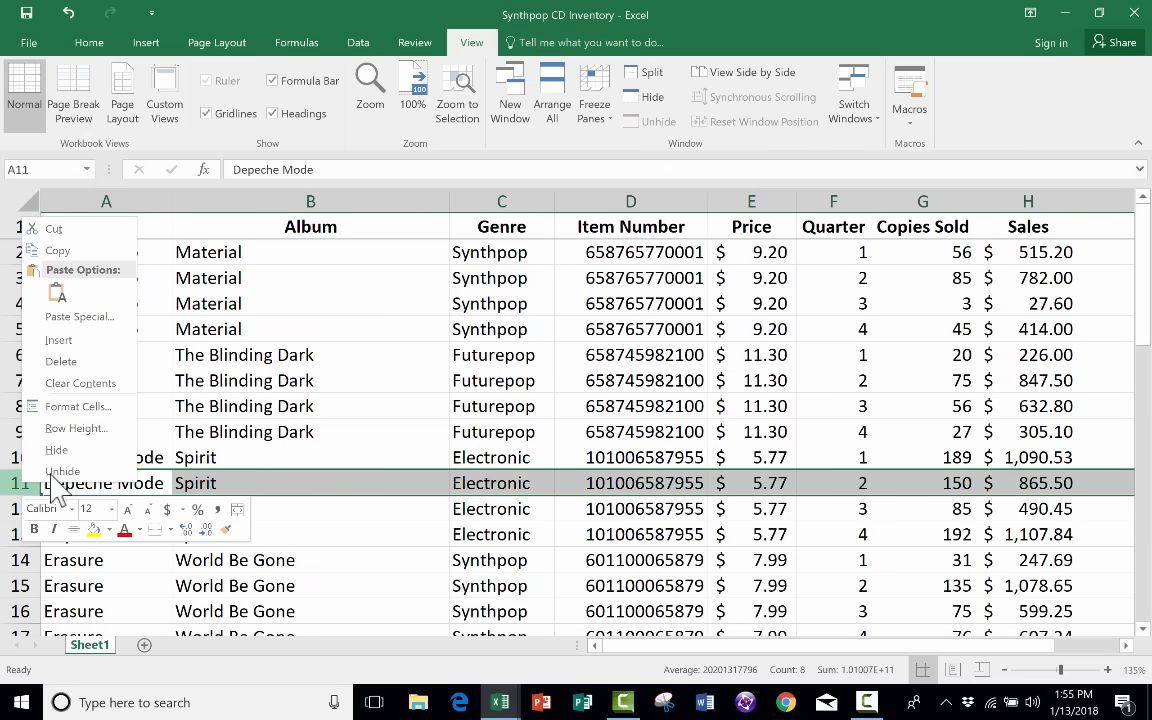
{"action": "left_click", "coordinate": [95, 339]}
{"action": "left_click", "coordinate": [257, 553]}
{"action": "left_click", "coordinate": [110, 532]}
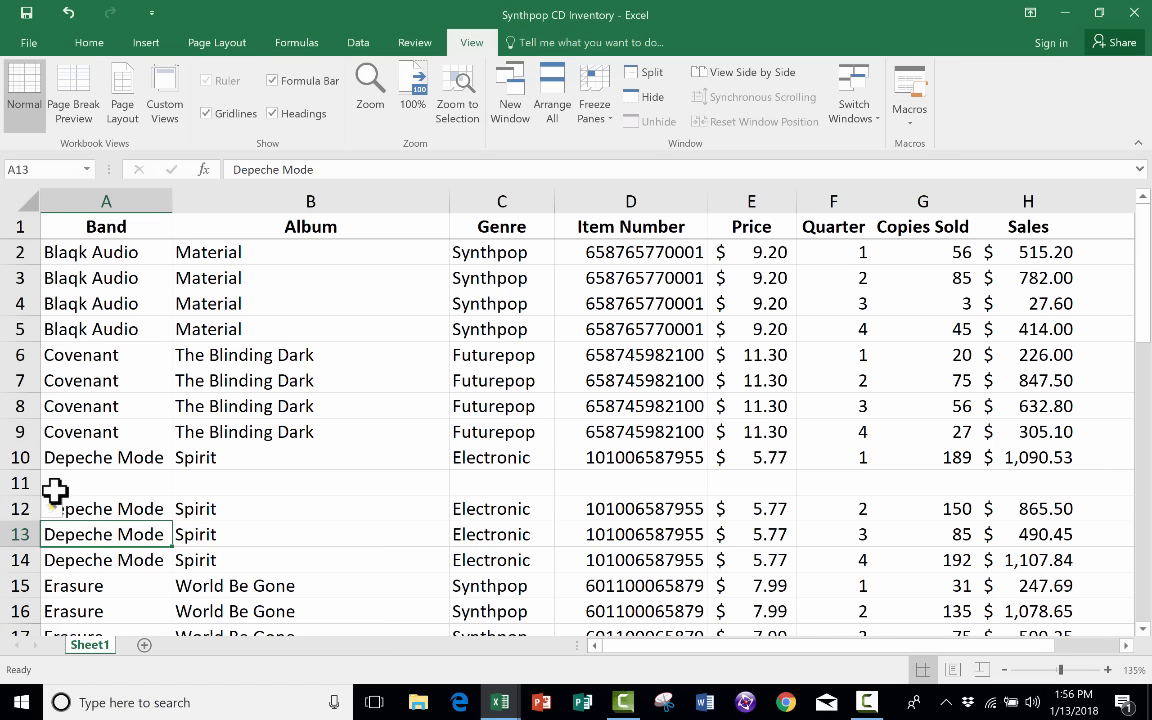
{"action": "scroll", "coordinate": [230, 463], "scroll_direction": "down", "scroll_amount": 2}
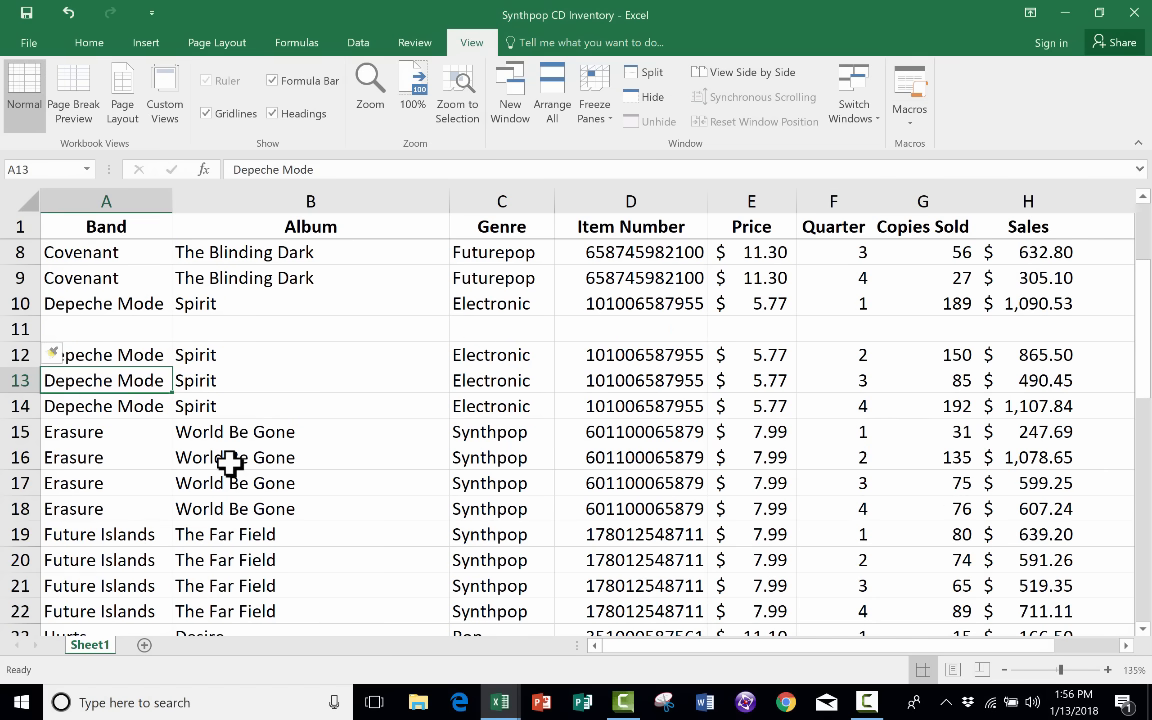
Step: Delete the blank row 11 from between the Depeche Mode records
{"action": "left_click", "coordinate": [23, 330]}
{"action": "right_click", "coordinate": [27, 333]}
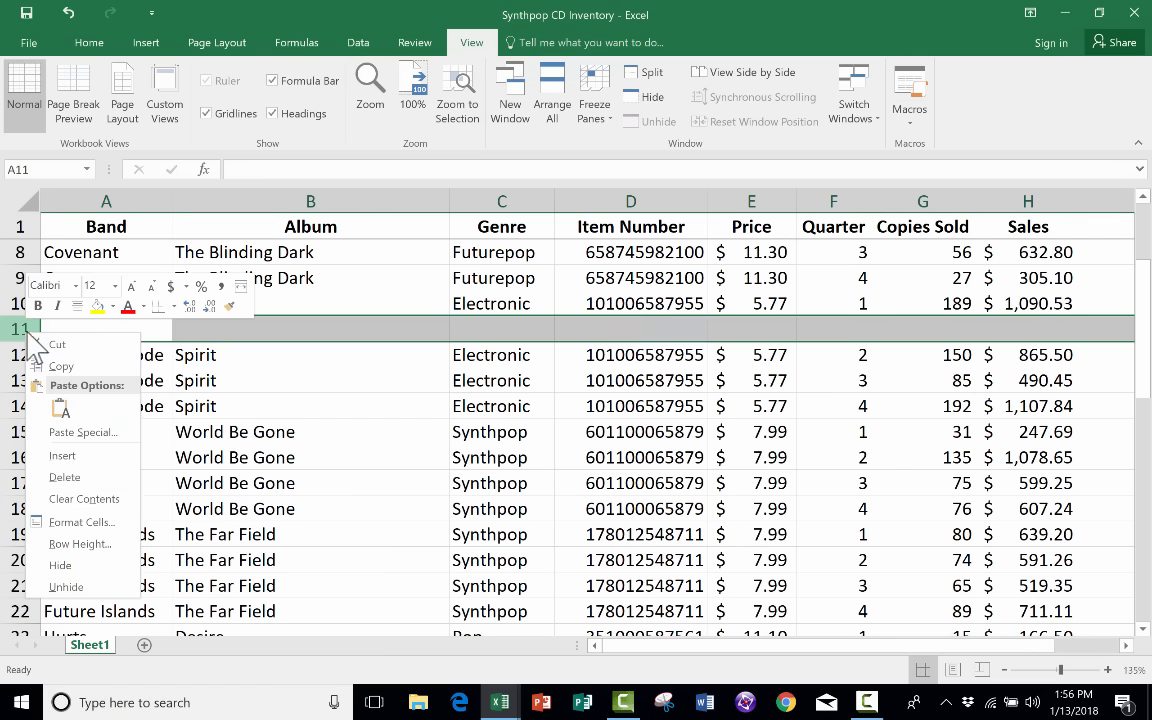
{"action": "left_click", "coordinate": [117, 481]}
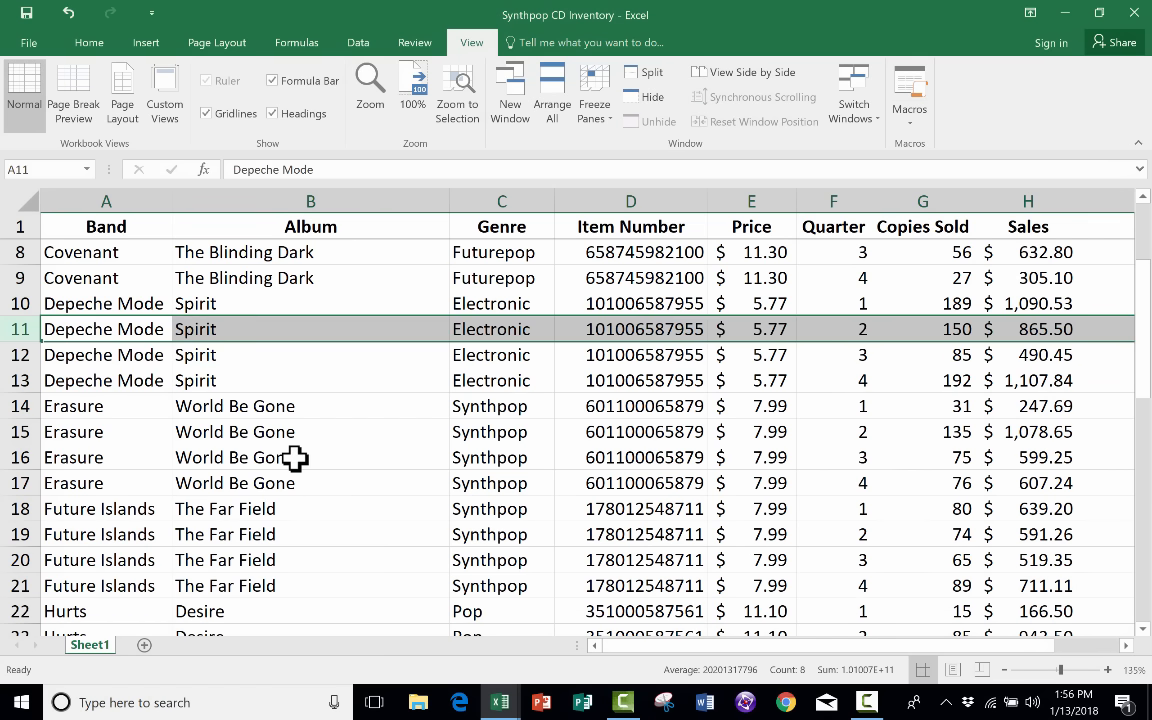
{"action": "left_click", "coordinate": [575, 457]}
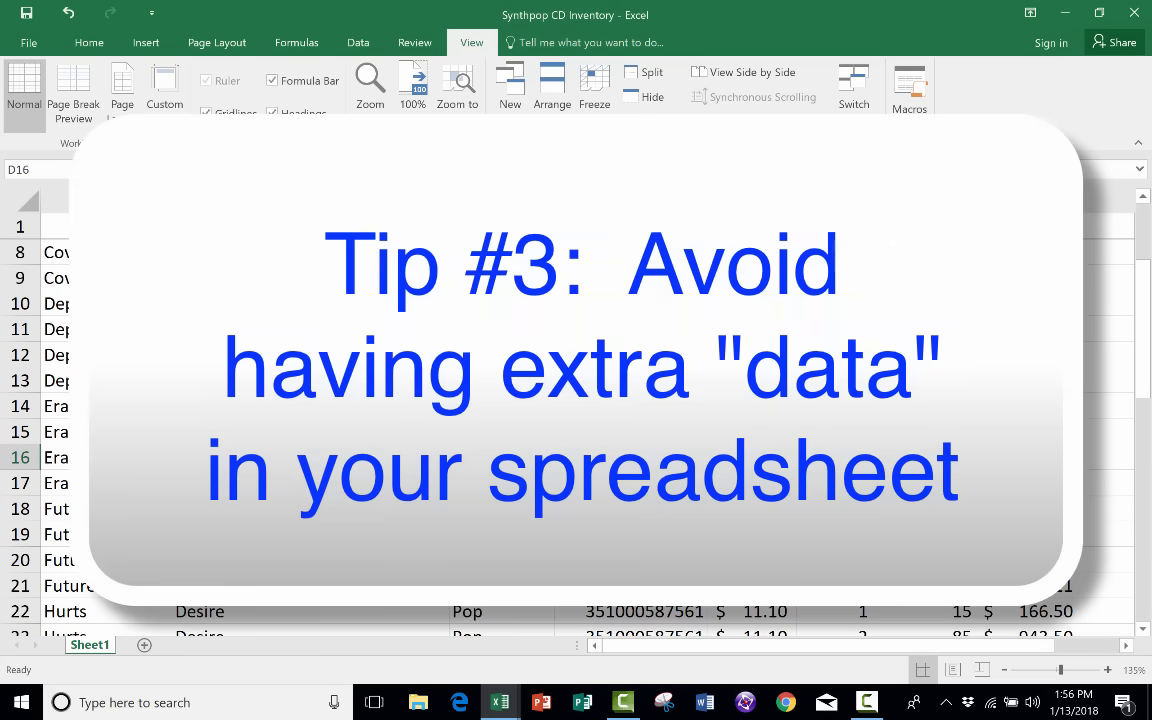
Step: Enter the note "need to update" in I8, beside the third-quarter Covenant record
{"action": "scroll", "coordinate": [575, 420], "scroll_direction": "up", "scroll_amount": 2}
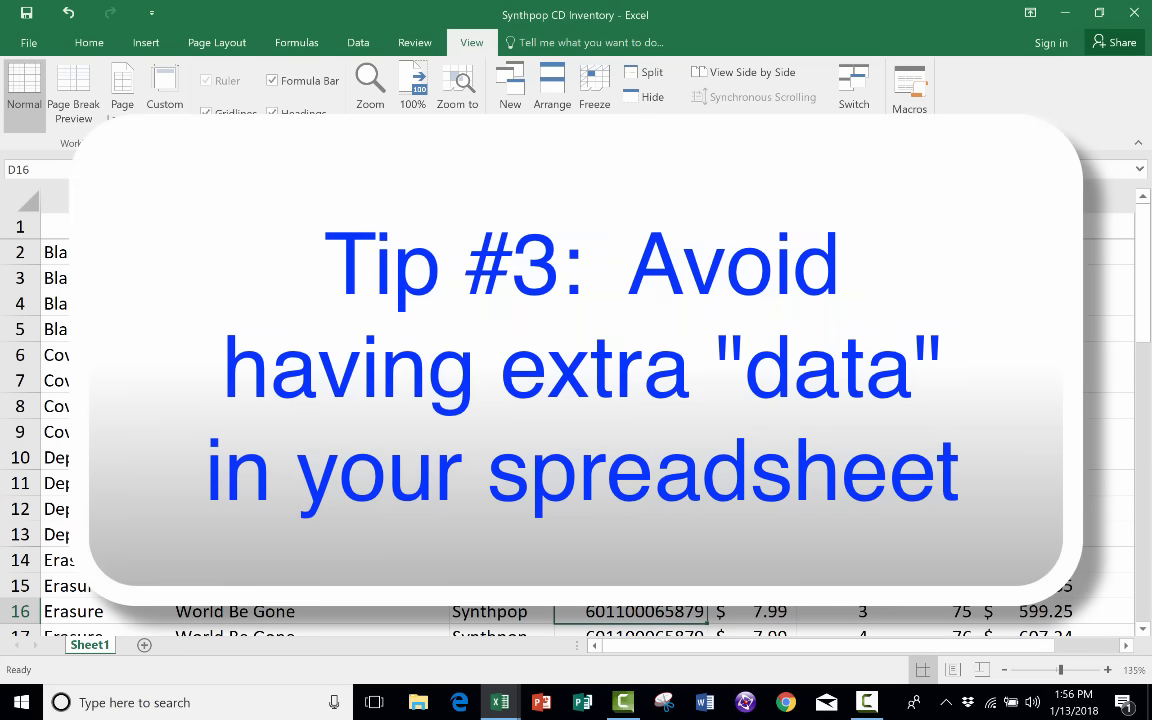
{"action": "left_click_drag", "start_coordinate": [638, 645], "coordinate": [738, 635]}
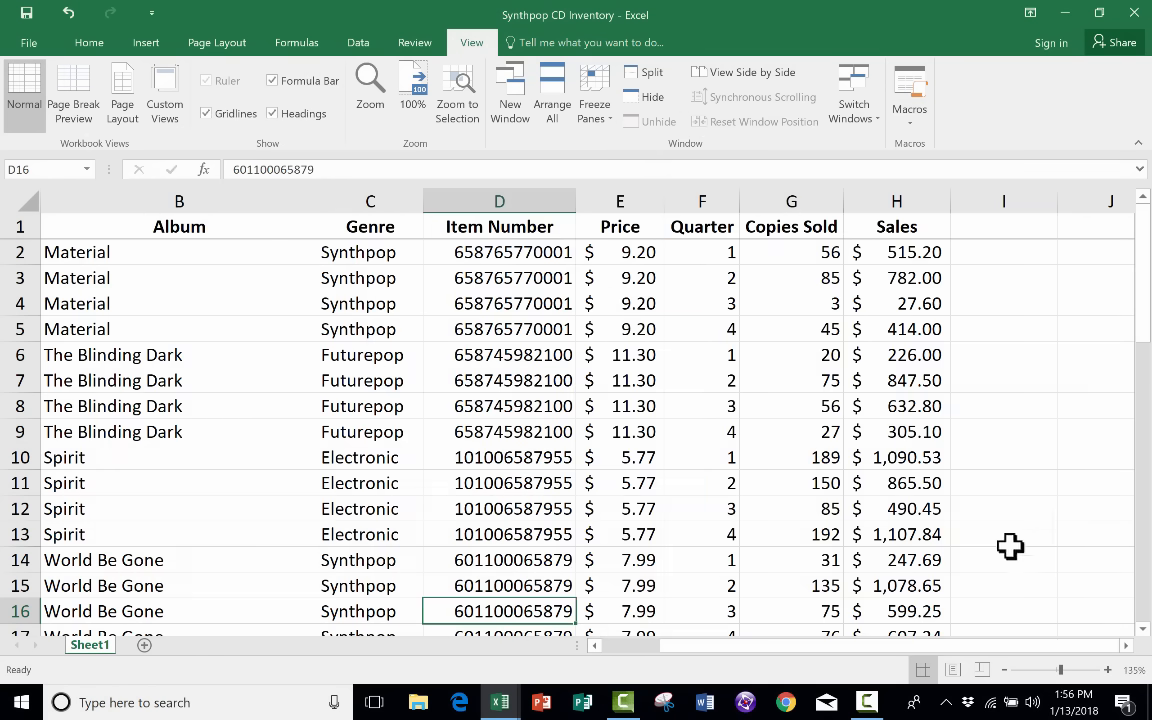
{"action": "left_click", "coordinate": [990, 405]}
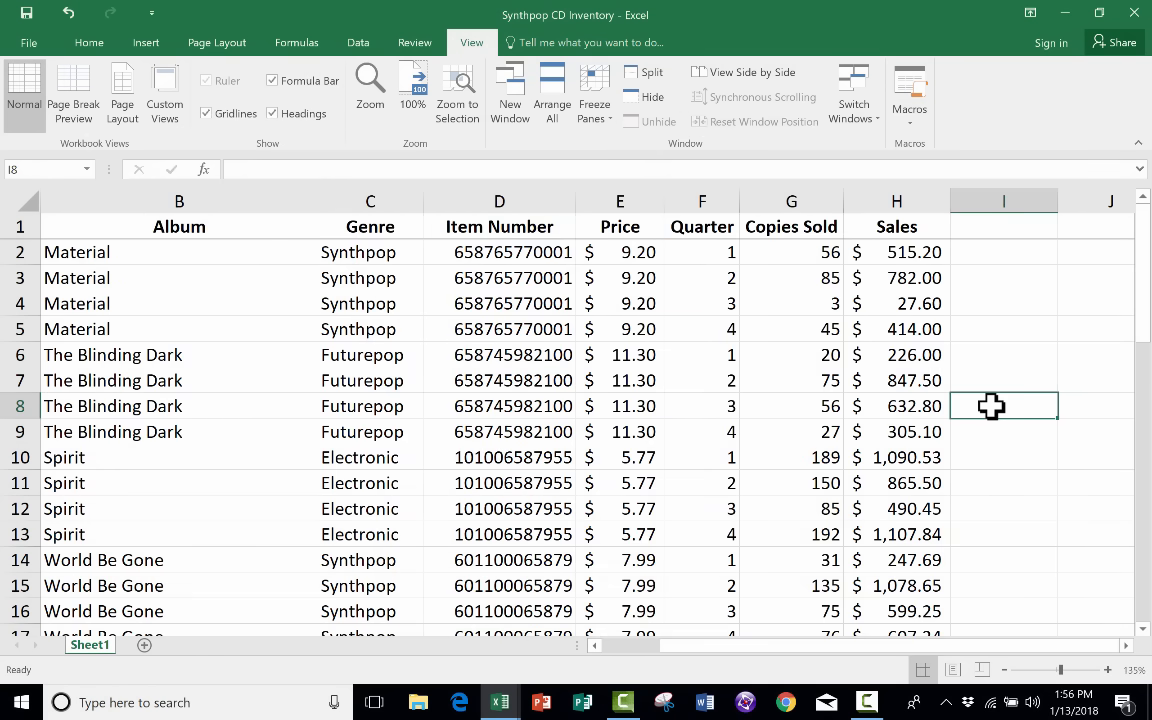
{"action": "type", "text": "="}
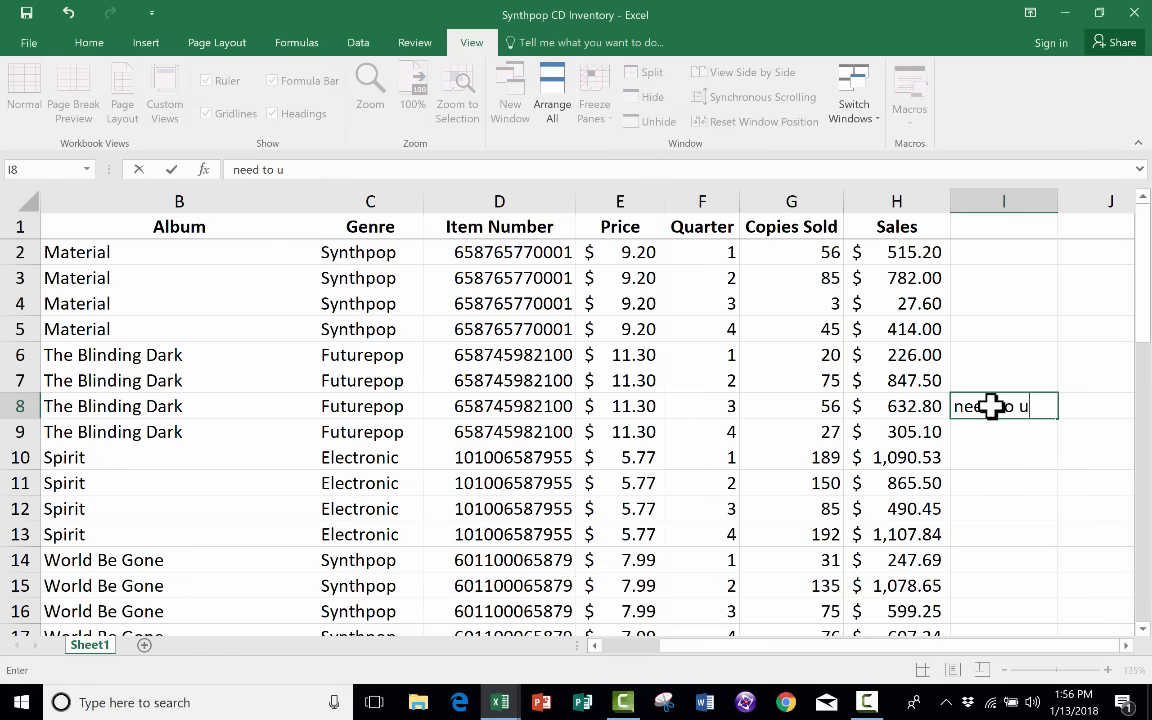
{"action": "key", "text": "Return"}
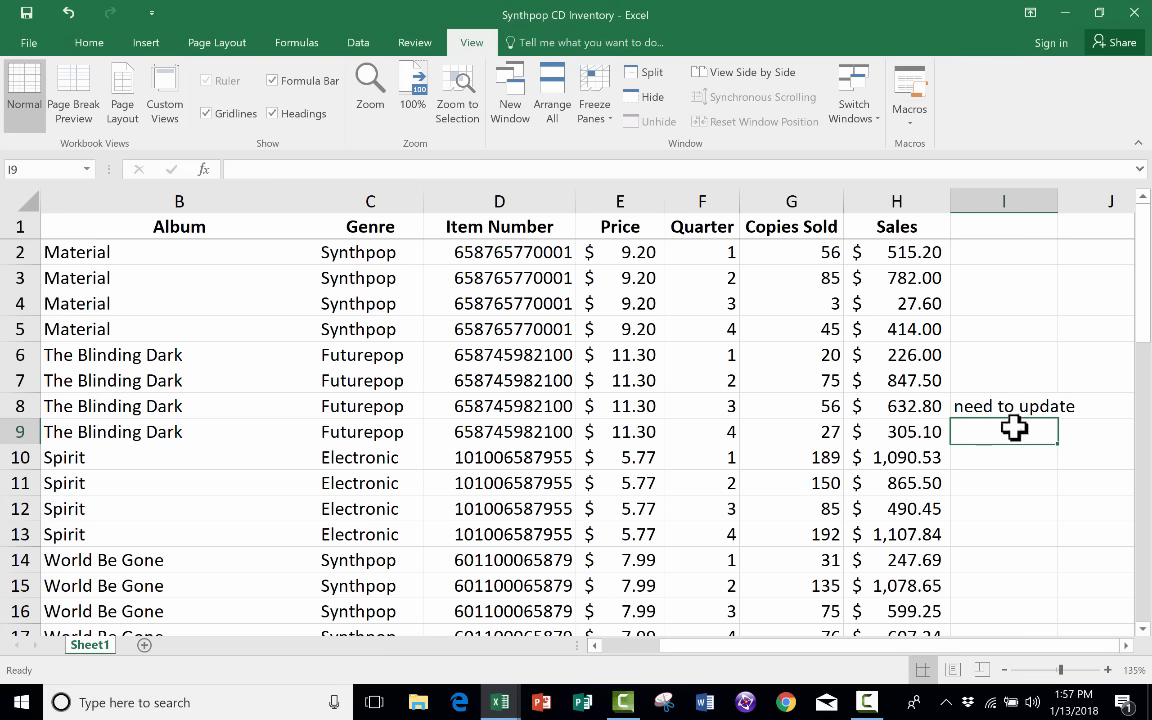
{"action": "left_click", "coordinate": [1004, 462]}
Step: Label G46 "Total:" below the last record and enter a formula beside it in H46 referencing the Sales column
{"action": "scroll", "coordinate": [993, 540], "scroll_direction": "down", "scroll_amount": 9}
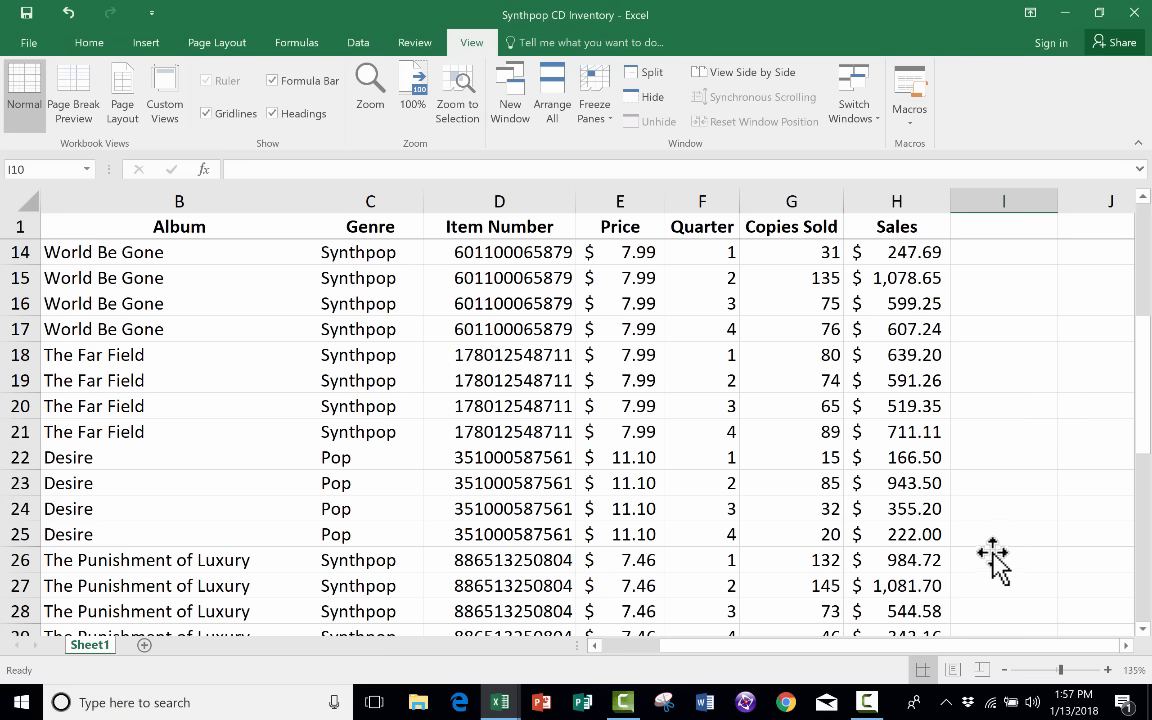
{"action": "scroll", "coordinate": [984, 560], "scroll_direction": "down", "scroll_amount": 3}
{"action": "left_click", "coordinate": [813, 458]}
{"action": "type", "text": "Total:"}
{"action": "key", "text": "Tab"}
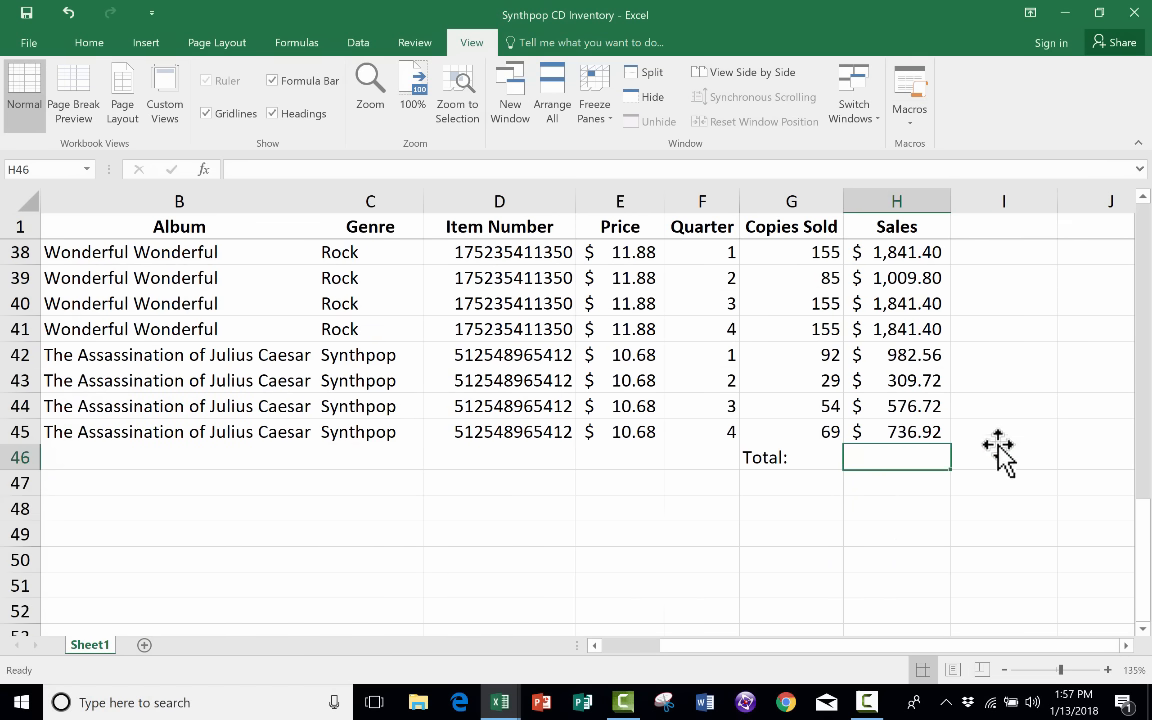
{"action": "type", "text": "="}
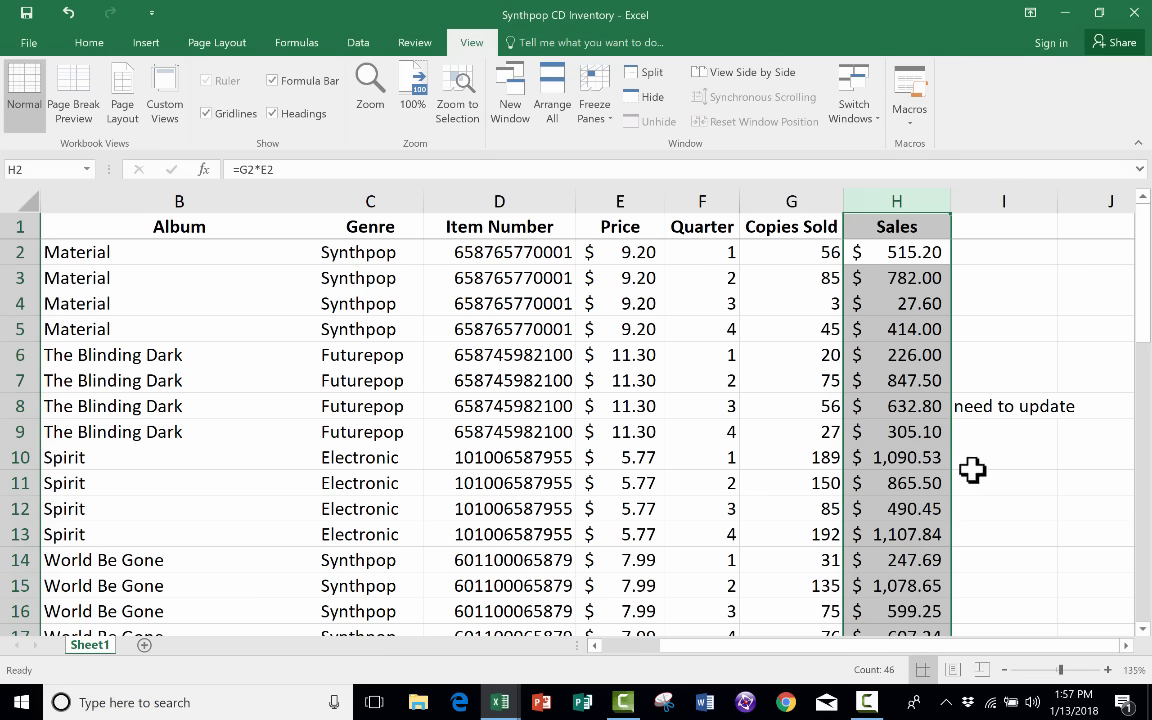
Step: Clear the "need to update" note from I8
{"action": "left_click", "coordinate": [1005, 432]}
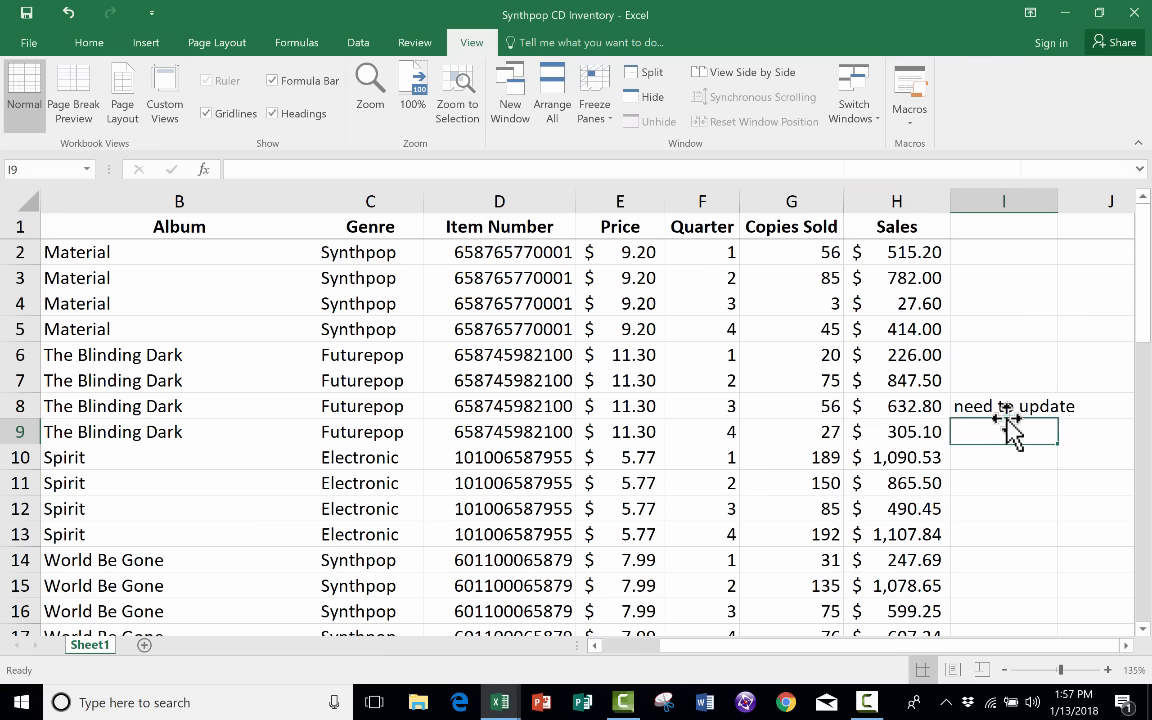
{"action": "left_click", "coordinate": [1008, 404]}
{"action": "right_click", "coordinate": [1015, 406]}
{"action": "left_click", "coordinate": [930, 225]}
{"action": "left_click", "coordinate": [977, 509]}
Step: Clear the "Total:" label and its formula from G46 and H46 beneath the inventory data
{"action": "scroll", "coordinate": [897, 533], "scroll_direction": "down", "scroll_amount": 7}
{"action": "scroll", "coordinate": [890, 533], "scroll_direction": "down", "scroll_amount": 4}
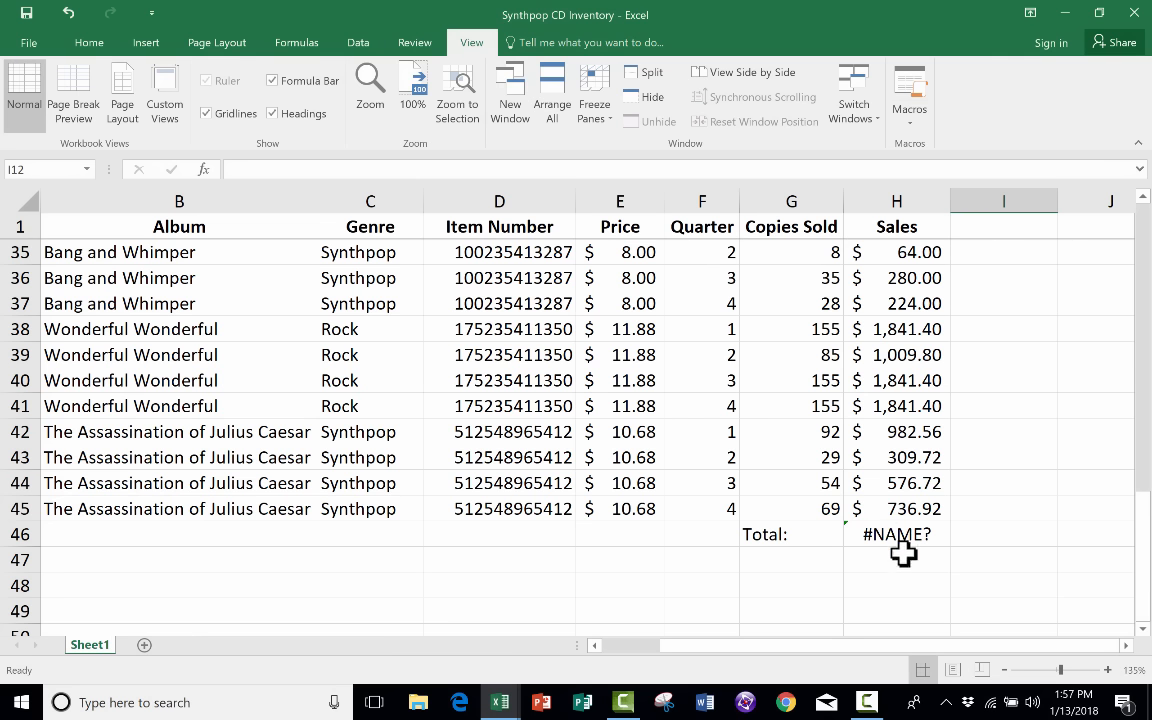
{"action": "left_click_drag", "start_coordinate": [926, 535], "coordinate": [760, 533]}
{"action": "key", "text": "Delete"}
{"action": "scroll", "coordinate": [758, 511], "scroll_direction": "up", "scroll_amount": 4}
{"action": "scroll", "coordinate": [730, 490], "scroll_direction": "up", "scroll_amount": 7}
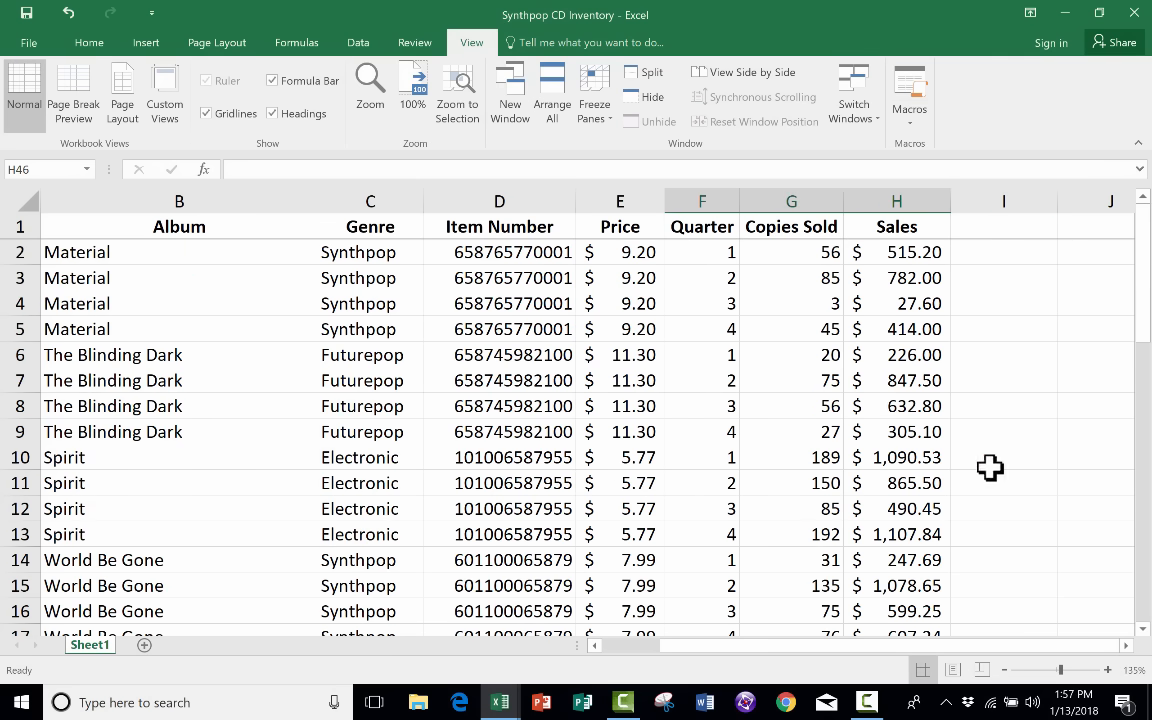
Step: Format the inventory range A1:H45 as a table with headers, using a blue banded Medium table style
{"action": "scroll", "coordinate": [850, 667], "scroll_direction": "left", "scroll_amount": 1}
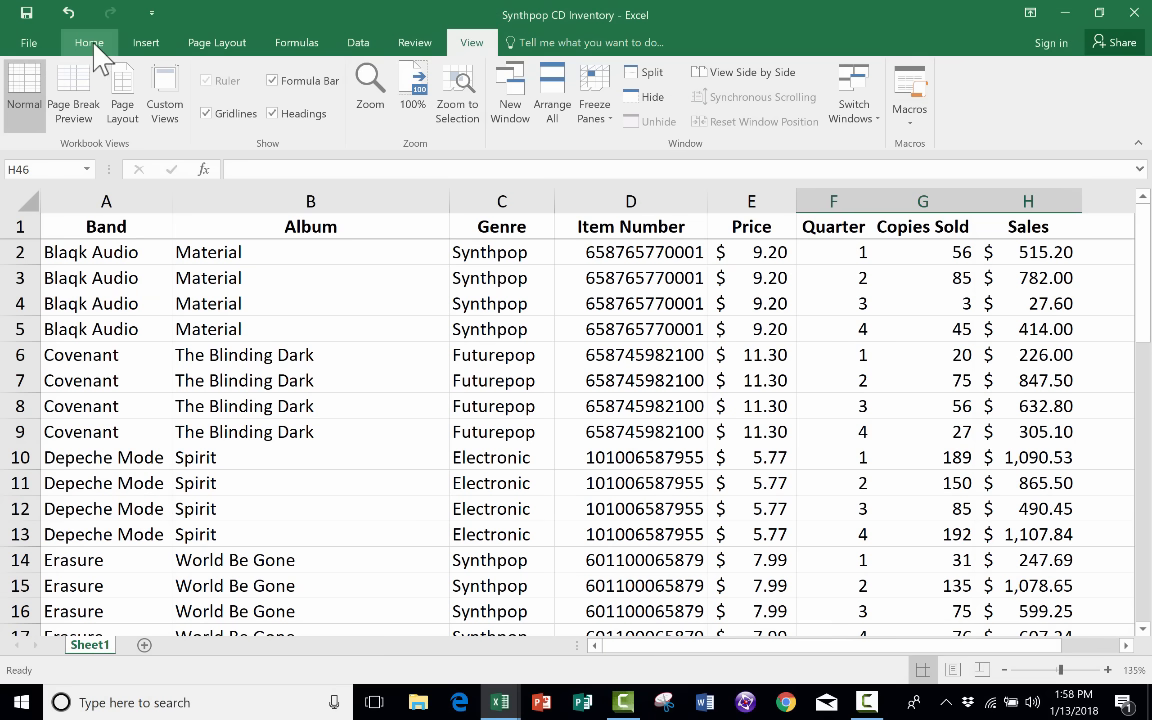
{"action": "left_click", "coordinate": [89, 45]}
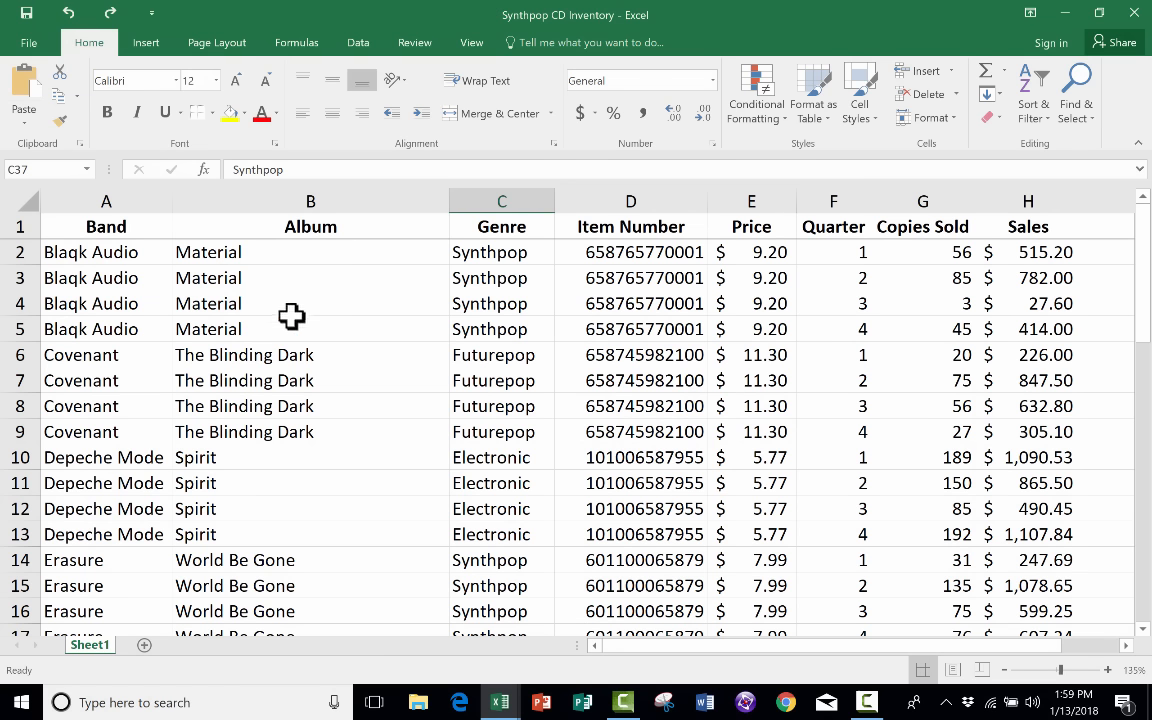
{"action": "left_click", "coordinate": [228, 303]}
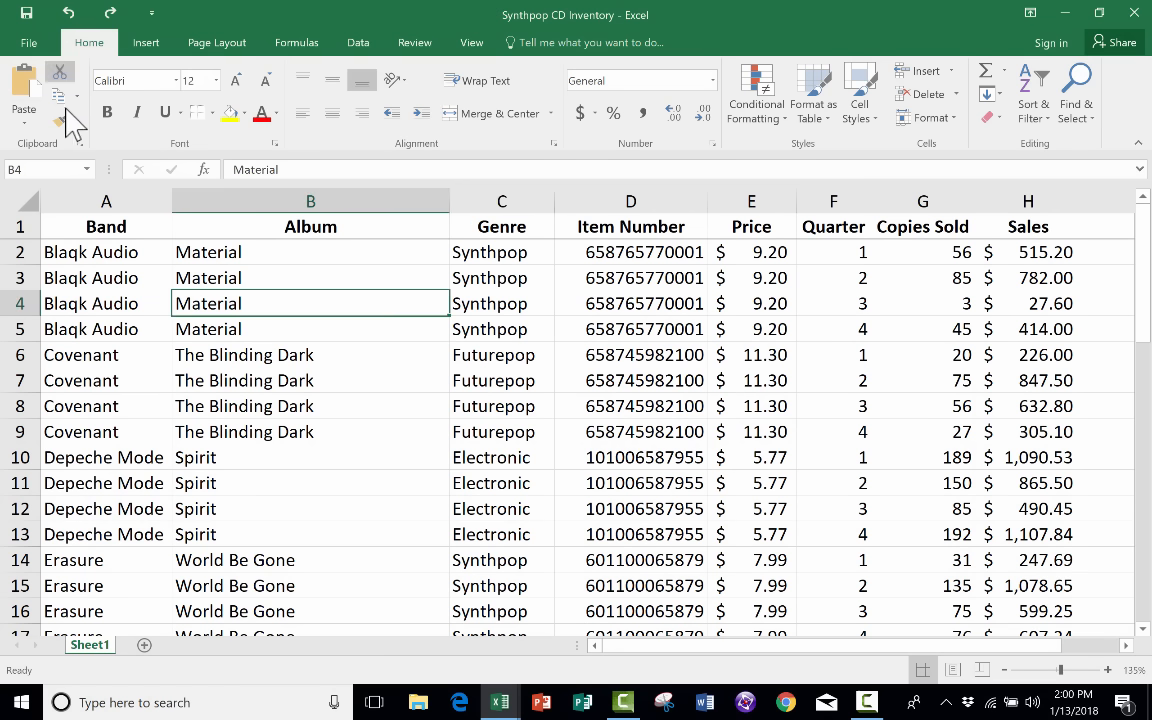
{"action": "left_click", "coordinate": [819, 80]}
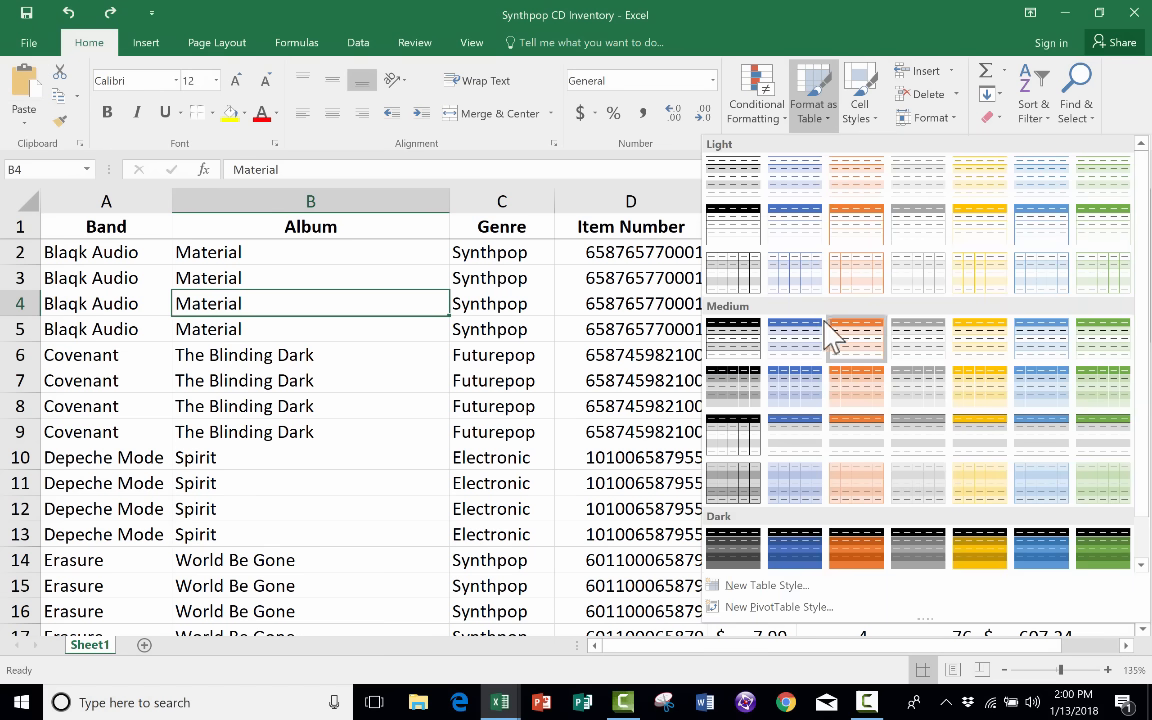
{"action": "left_click", "coordinate": [798, 386]}
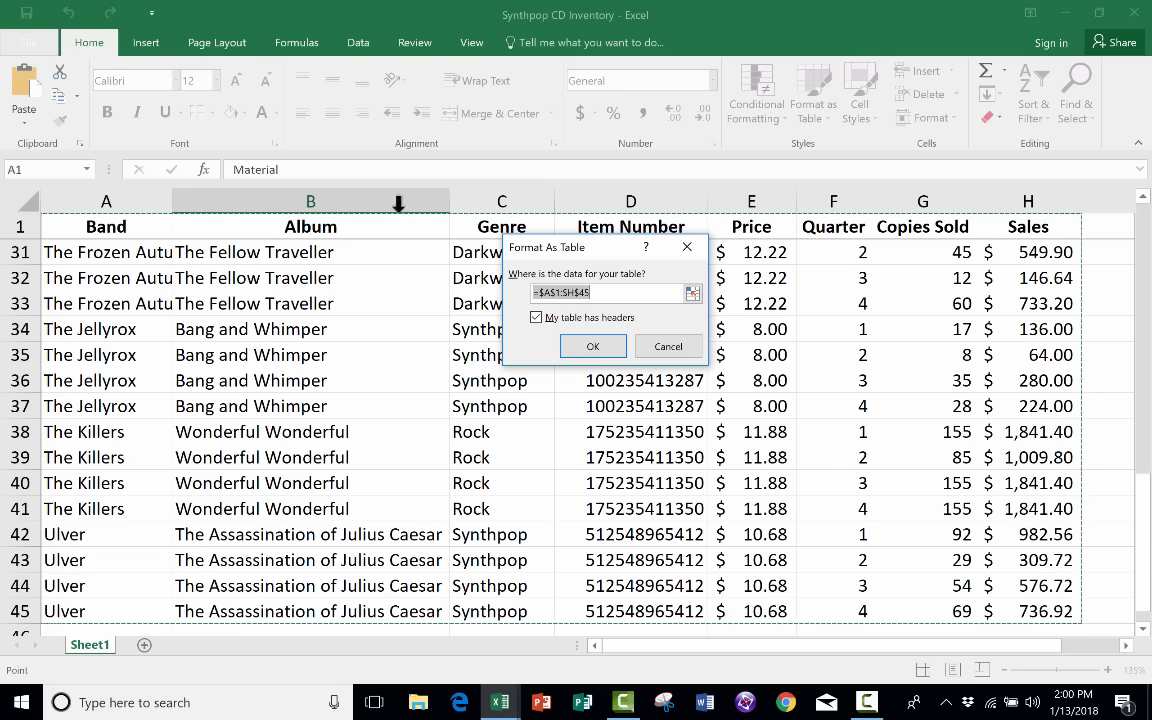
{"action": "left_click", "coordinate": [593, 343]}
{"action": "left_click", "coordinate": [412, 371]}
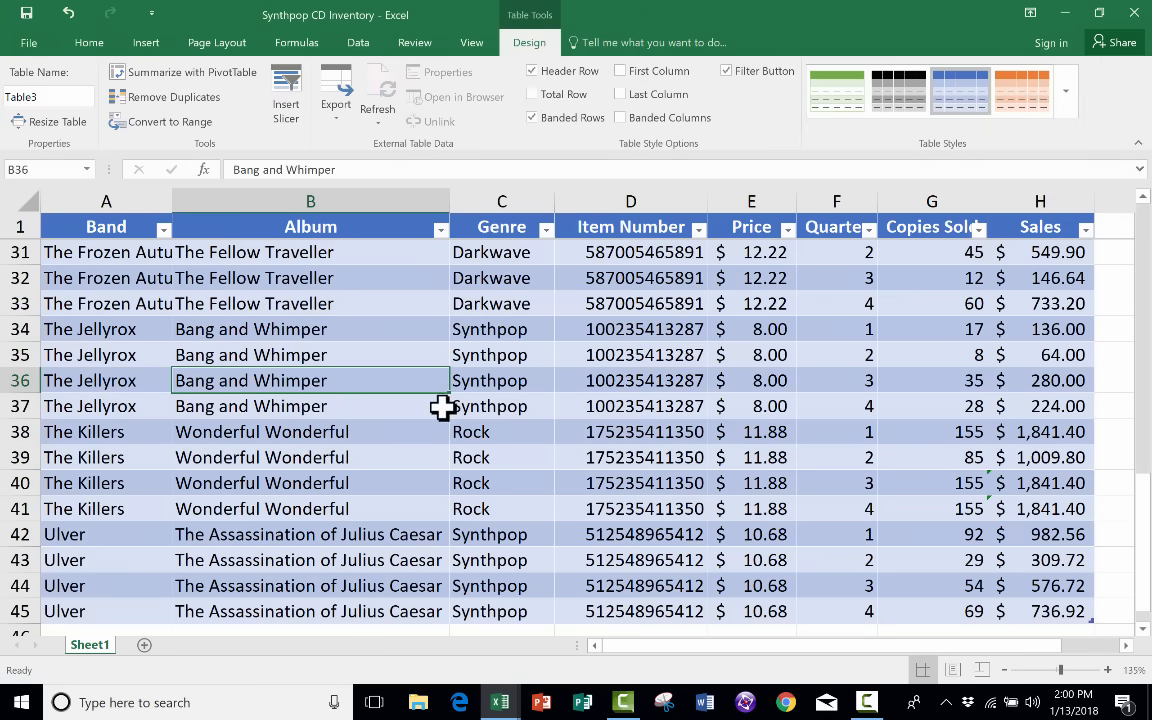
Step: Start a new record directly below the table by entering Brandon Flowers as the band in A46
{"action": "left_click", "coordinate": [90, 42]}
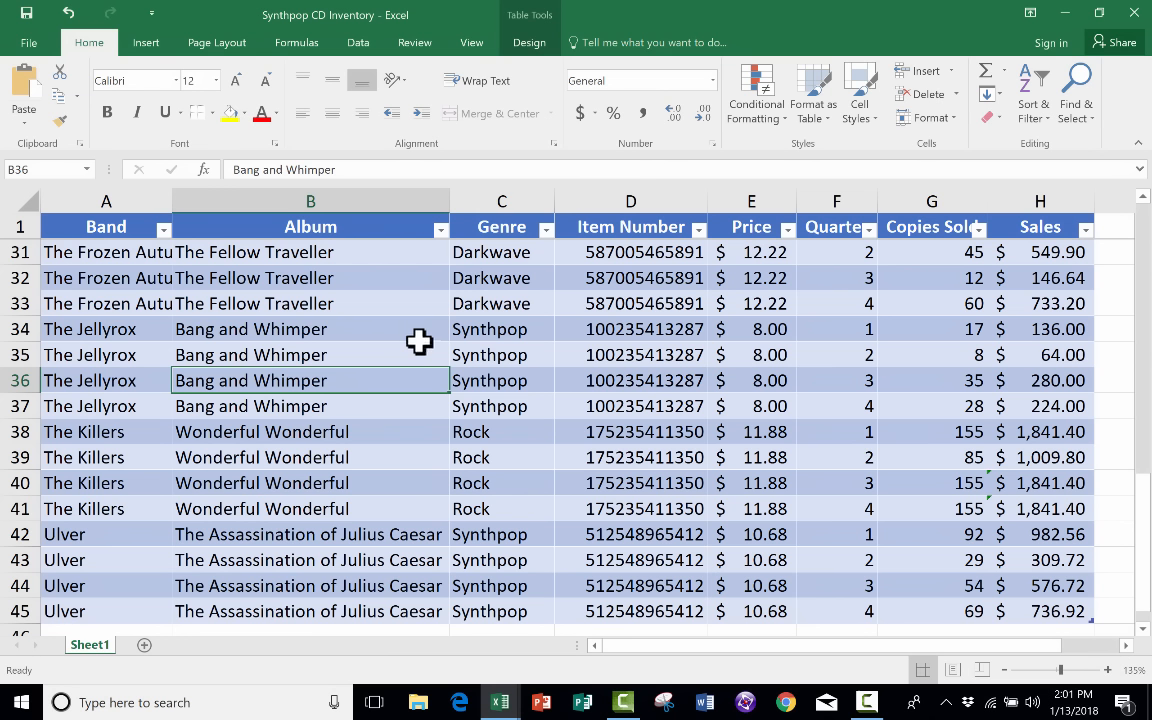
{"action": "scroll", "coordinate": [309, 476], "scroll_direction": "down", "scroll_amount": 5}
{"action": "scroll", "coordinate": [305, 478], "scroll_direction": "up", "scroll_amount": 2}
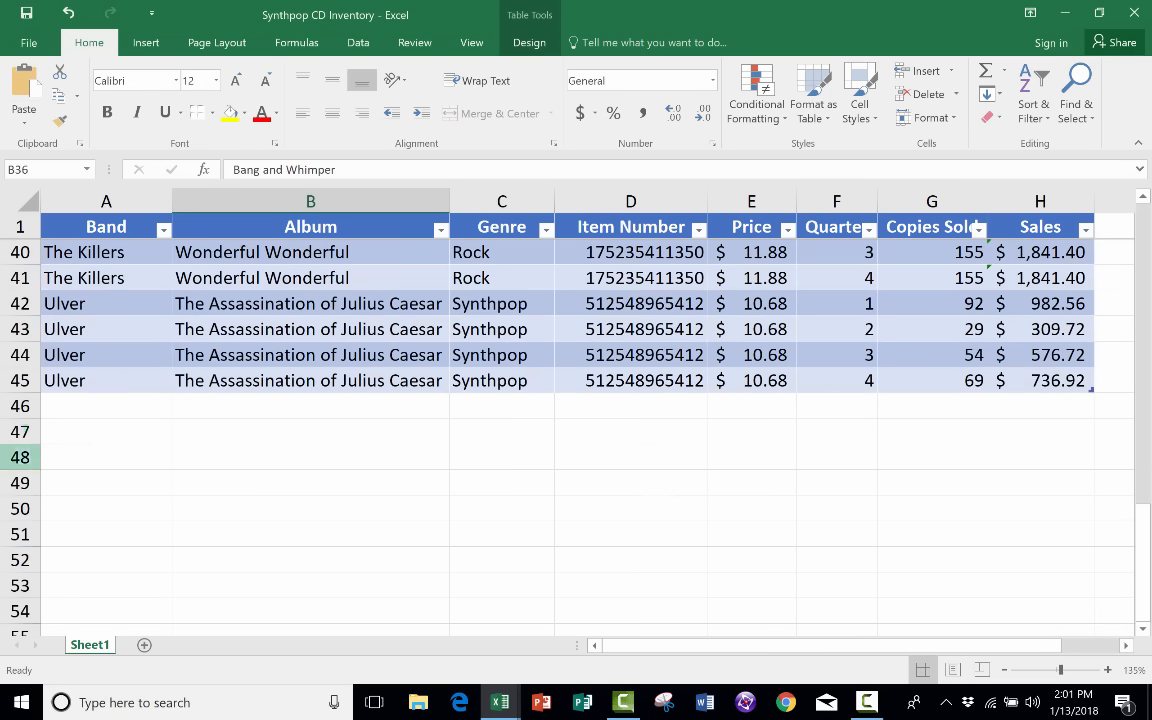
{"action": "left_click", "coordinate": [130, 406]}
{"action": "left_click", "coordinate": [152, 458]}
{"action": "scroll", "coordinate": [133, 410], "scroll_direction": "up", "scroll_amount": 2}
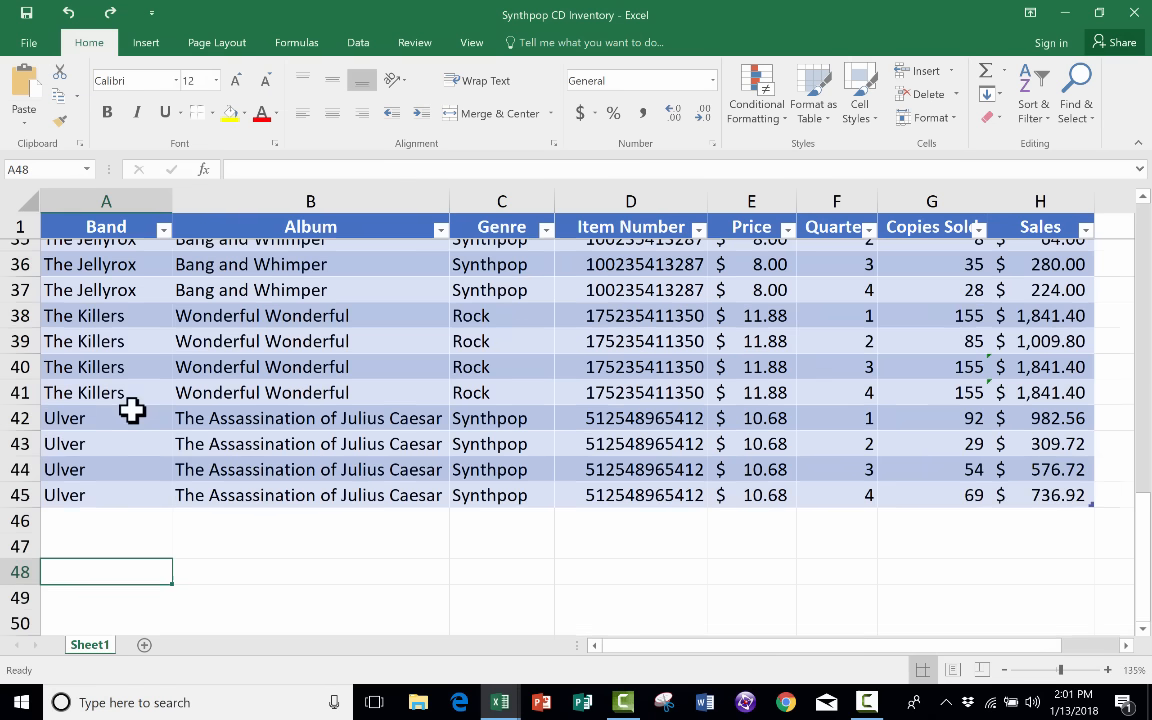
{"action": "left_click", "coordinate": [117, 561]}
{"action": "type", "text": "Brandon Flower"}
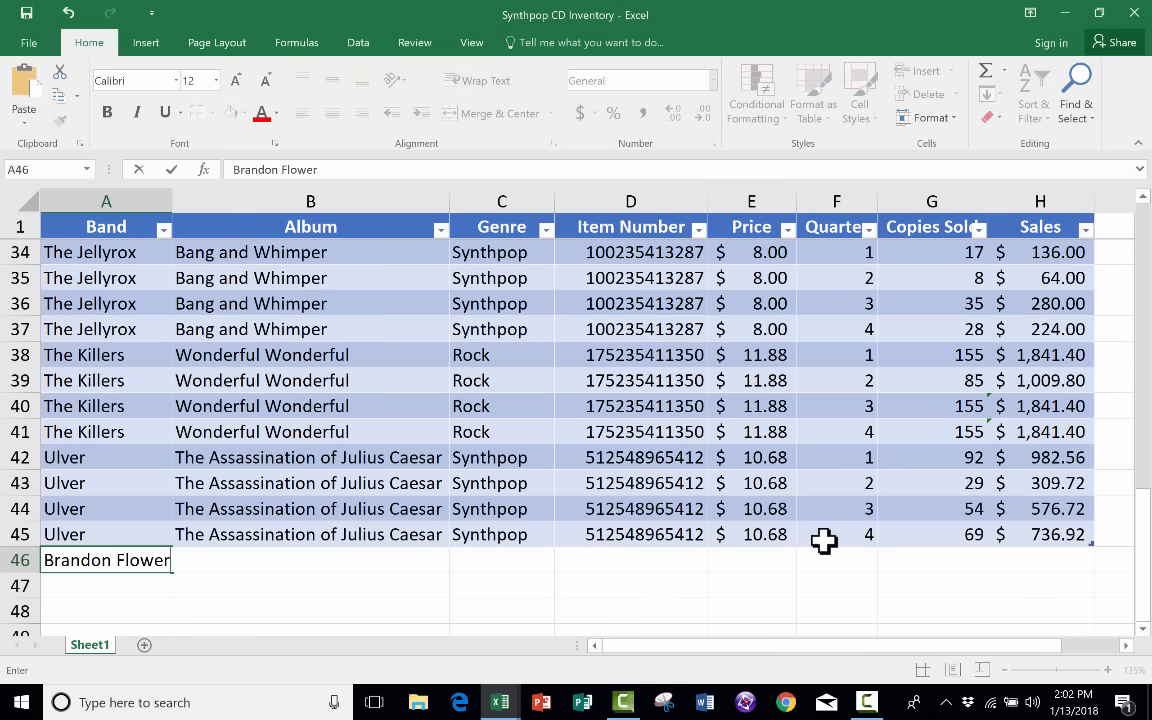
{"action": "key", "text": "Tab"}
Step: Fill in the album The Desired Effect and the genre Pop for the Brandon Flowers record in row 46
{"action": "type", "text": "The"}
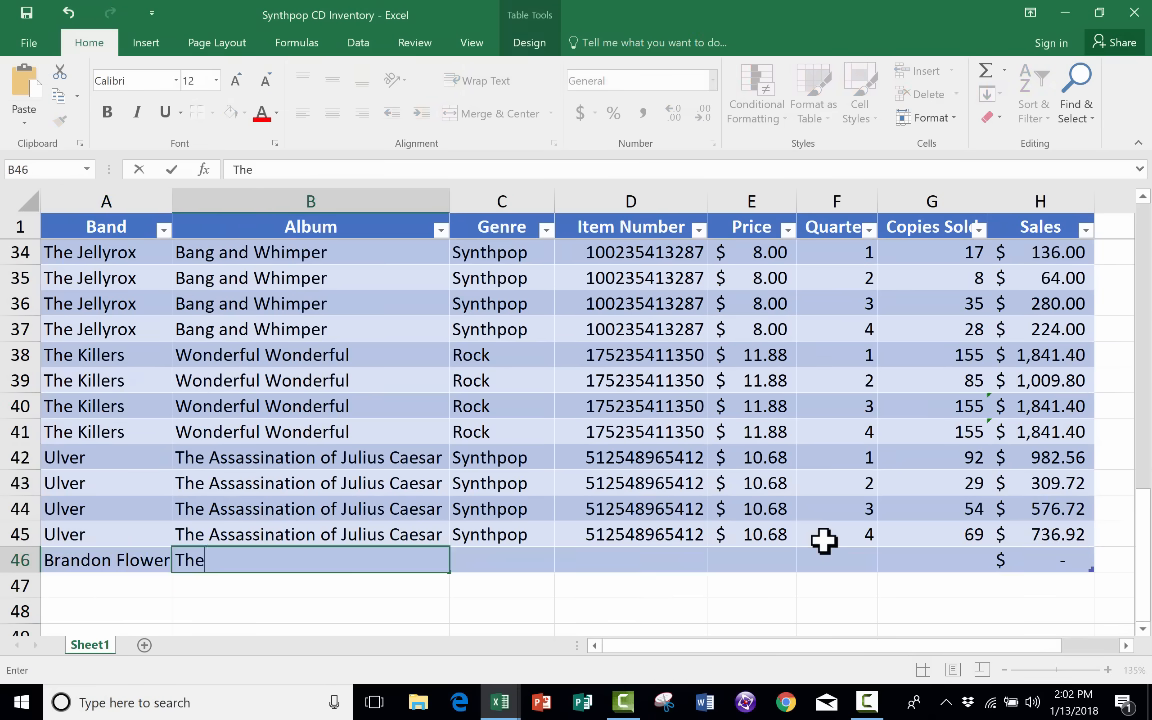
{"action": "type", "text": " Desired Effect"}
{"action": "key", "text": "Tab"}
{"action": "type", "text": "Pop"}
{"action": "key", "text": "Tab"}
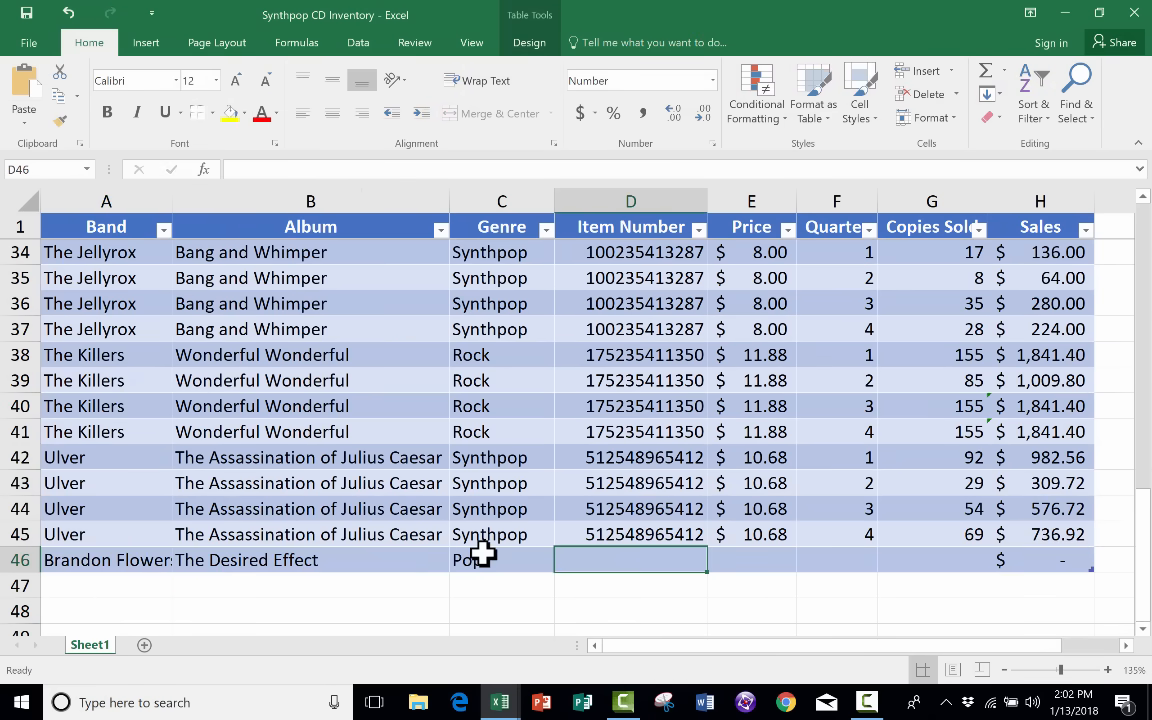
{"action": "type", "text": "484020923023"}
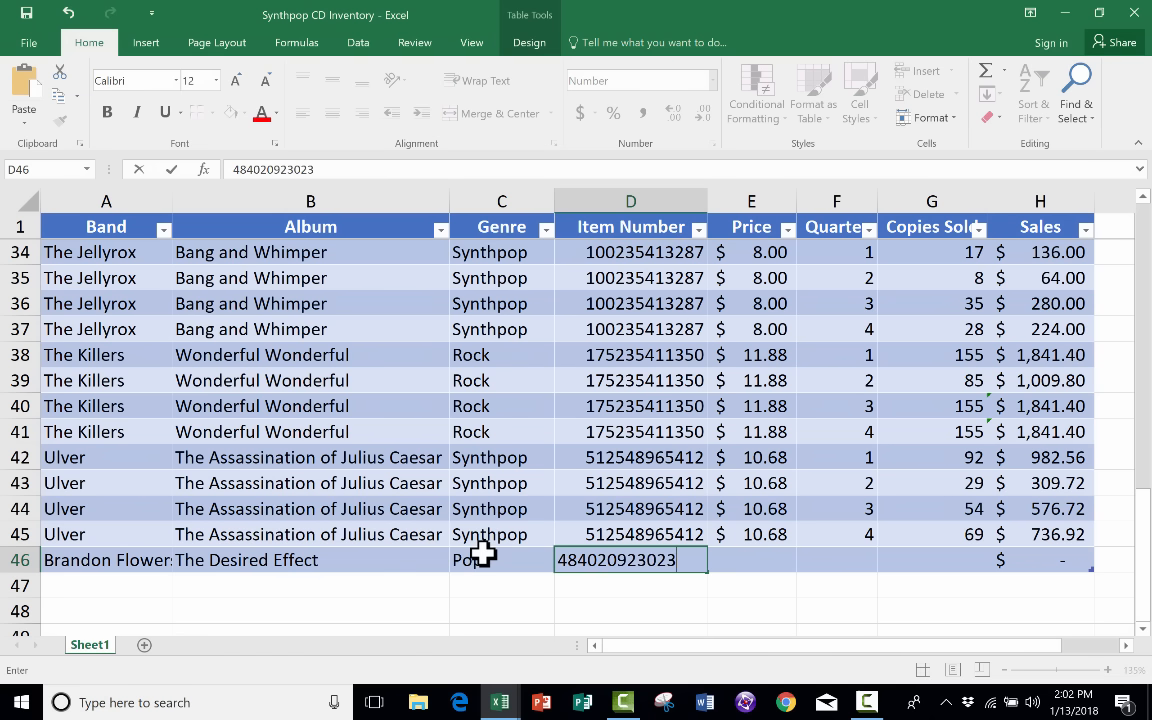
{"action": "key", "text": "Tab"}
{"action": "type", "text": "9"}
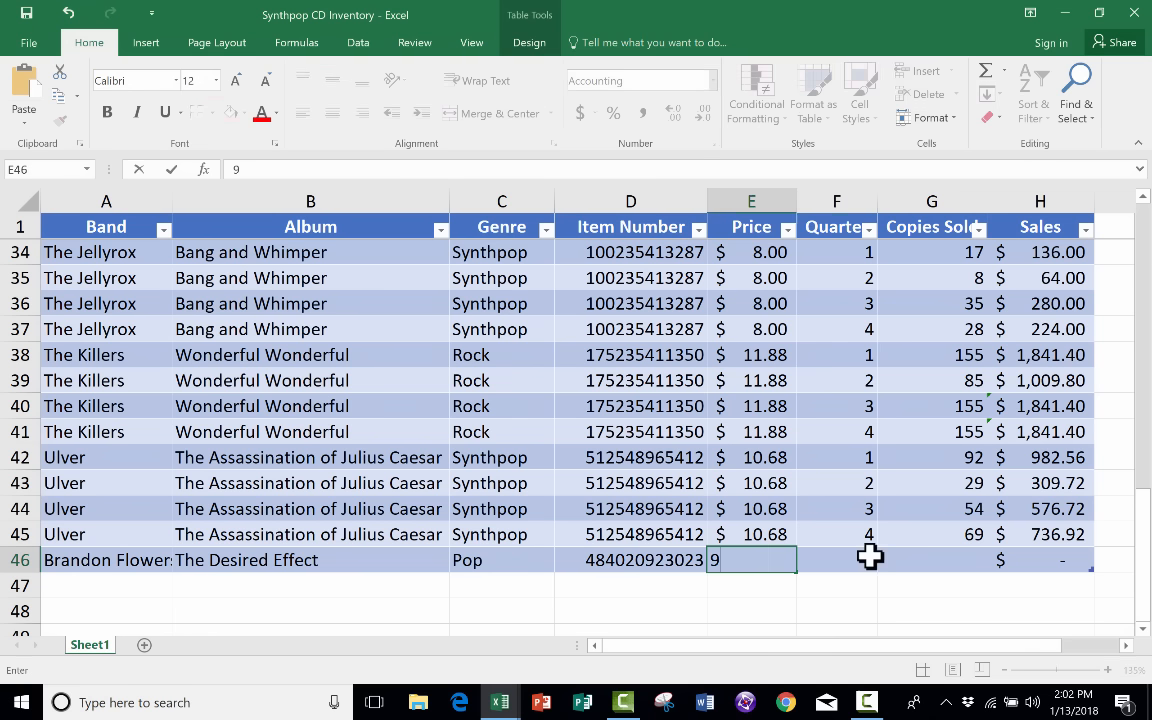
{"action": "key", "text": "Tab"}
{"action": "type", "text": "1"}
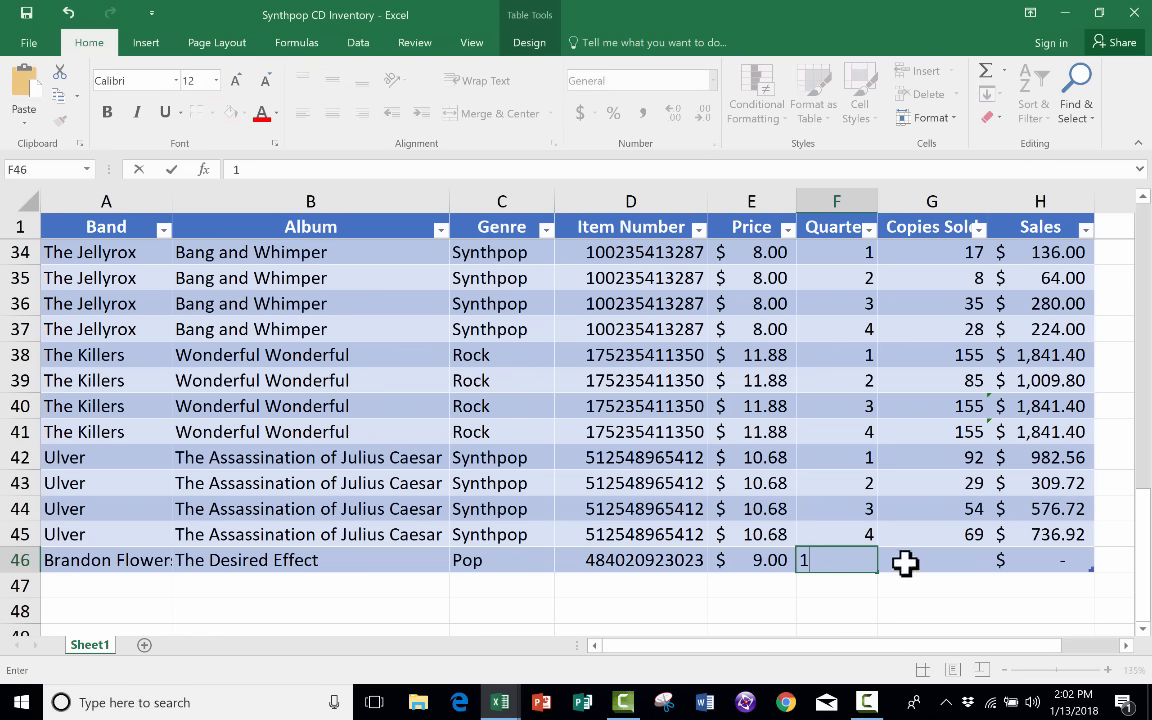
{"action": "key", "text": "Tab"}
{"action": "type", "text": "200"}
{"action": "key", "text": "Tab"}
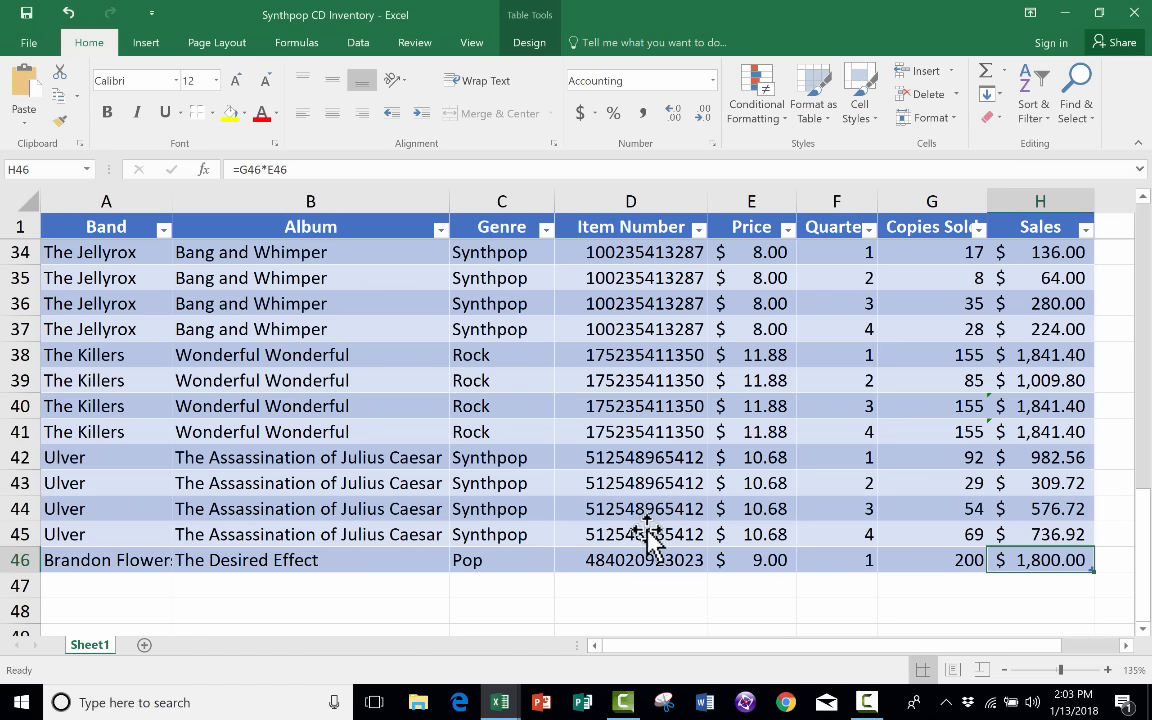
Step: Create a PivotTable from the inventory table (Table3), placing the report on a new worksheet
{"action": "left_click", "coordinate": [146, 586]}
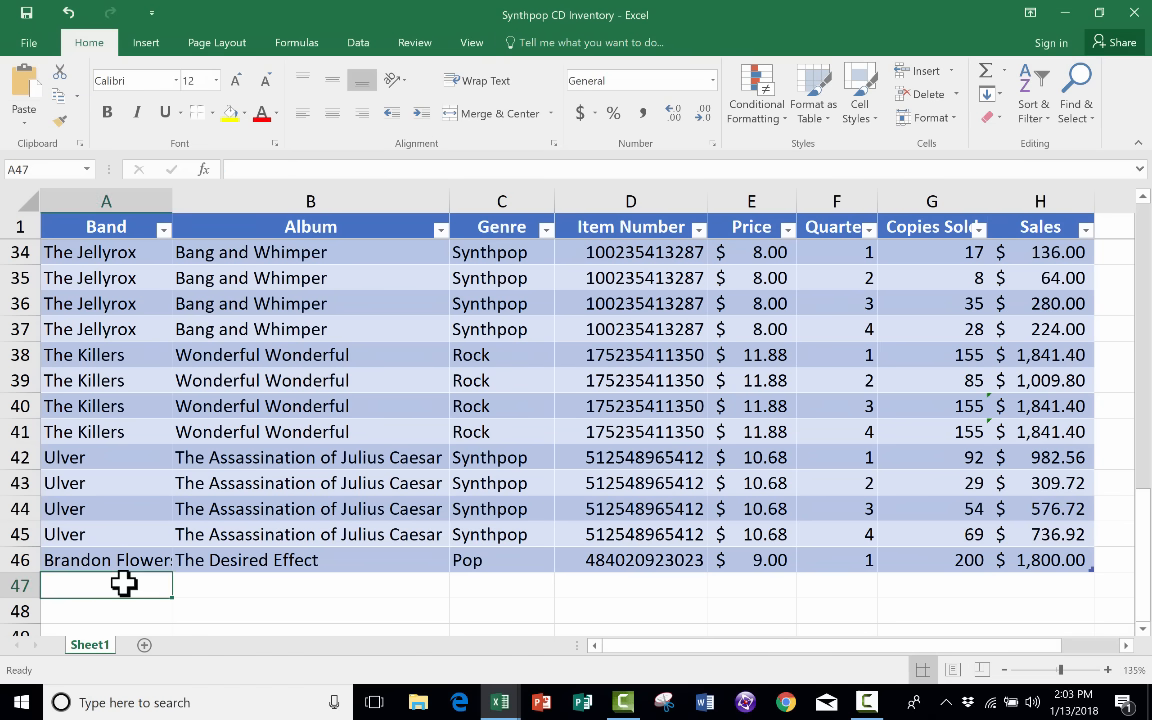
{"action": "left_click", "coordinate": [254, 483]}
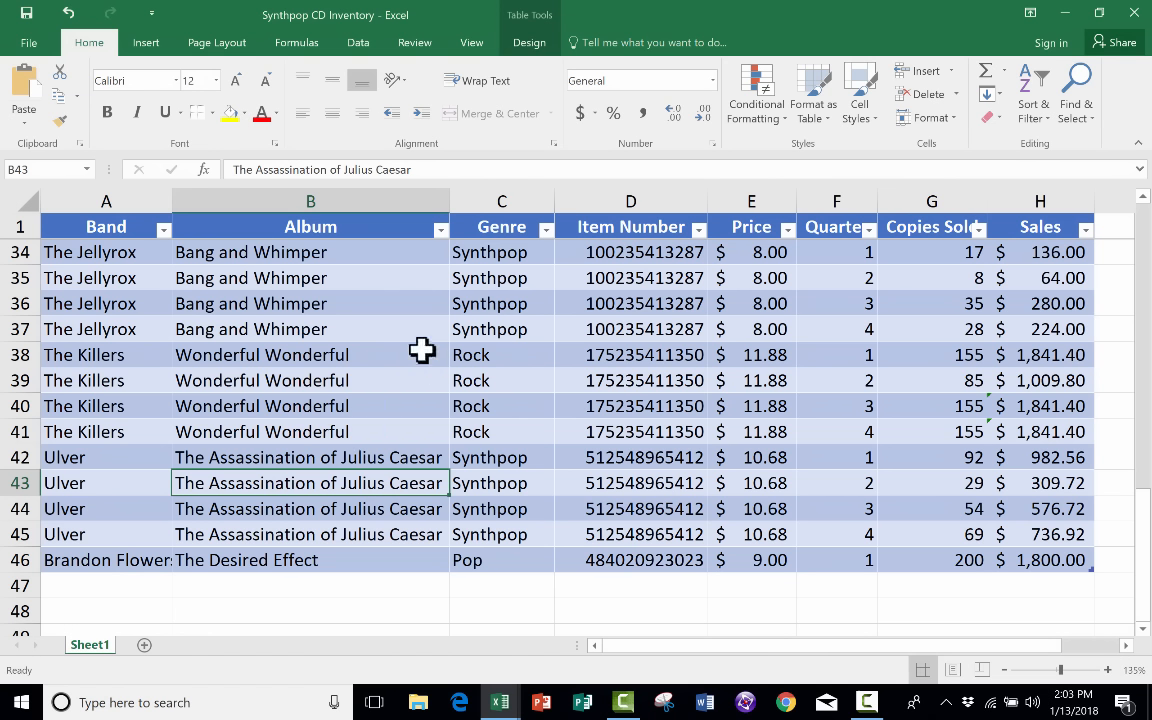
{"action": "scroll", "coordinate": [330, 420], "scroll_direction": "up", "scroll_amount": 9}
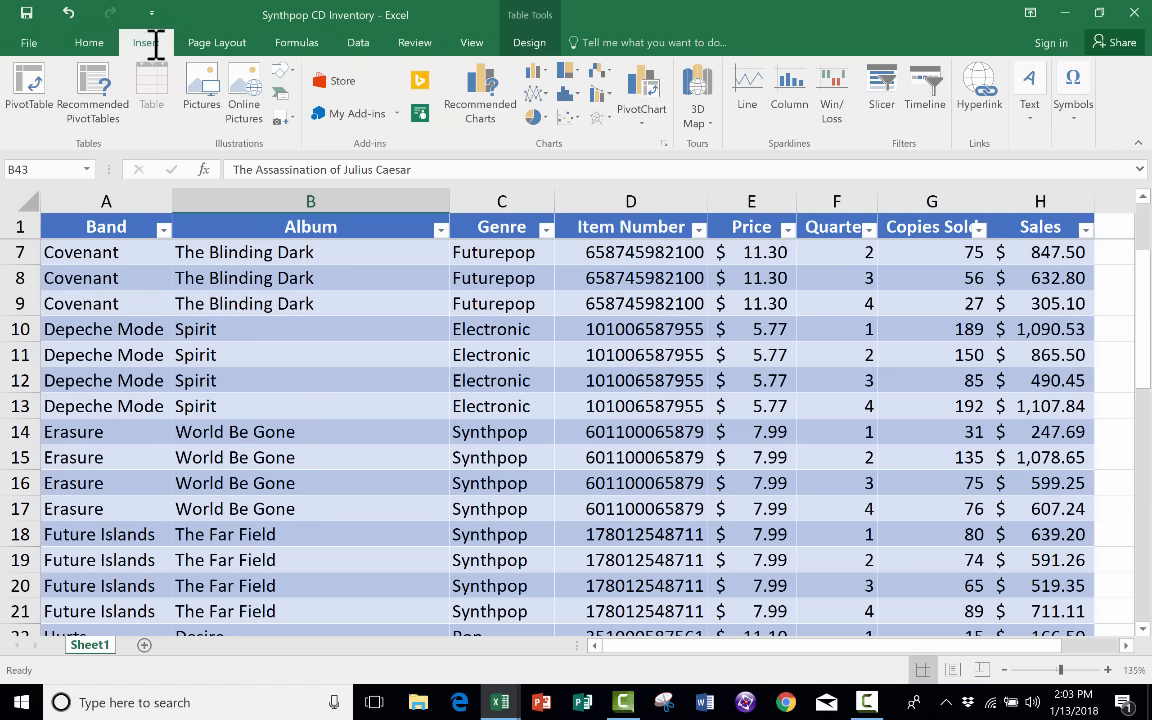
{"action": "left_click", "coordinate": [30, 88]}
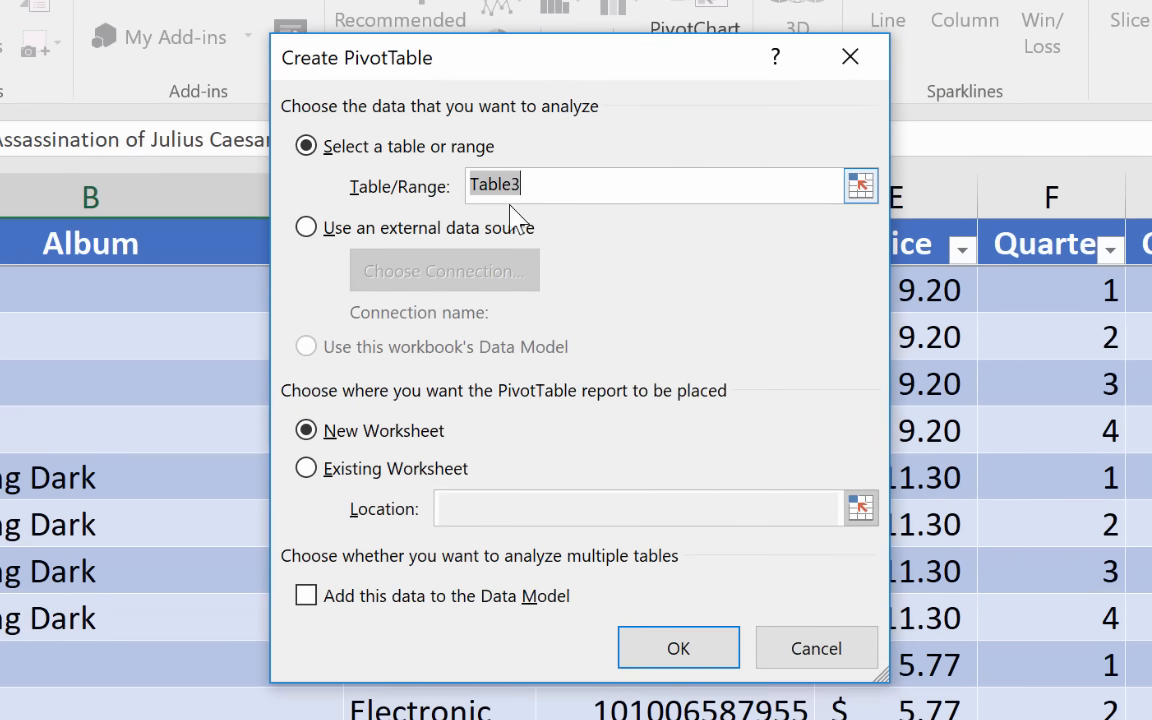
{"action": "left_click", "coordinate": [306, 228]}
{"action": "left_click", "coordinate": [306, 148]}
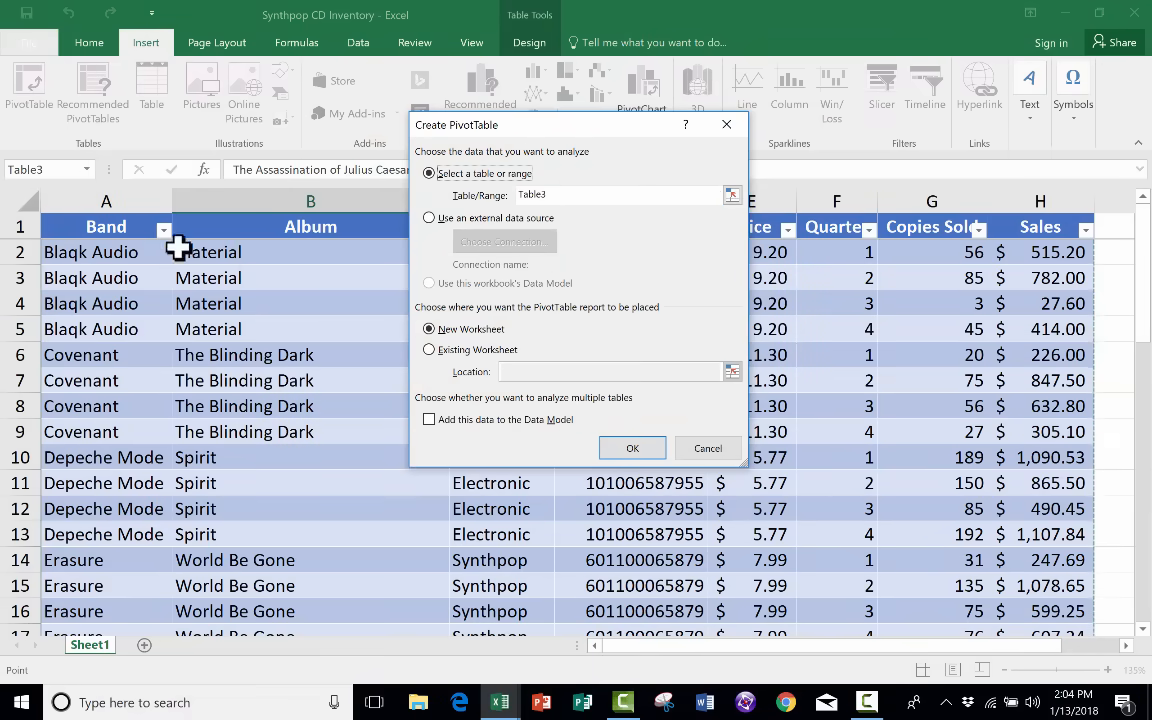
{"action": "left_click", "coordinate": [586, 196]}
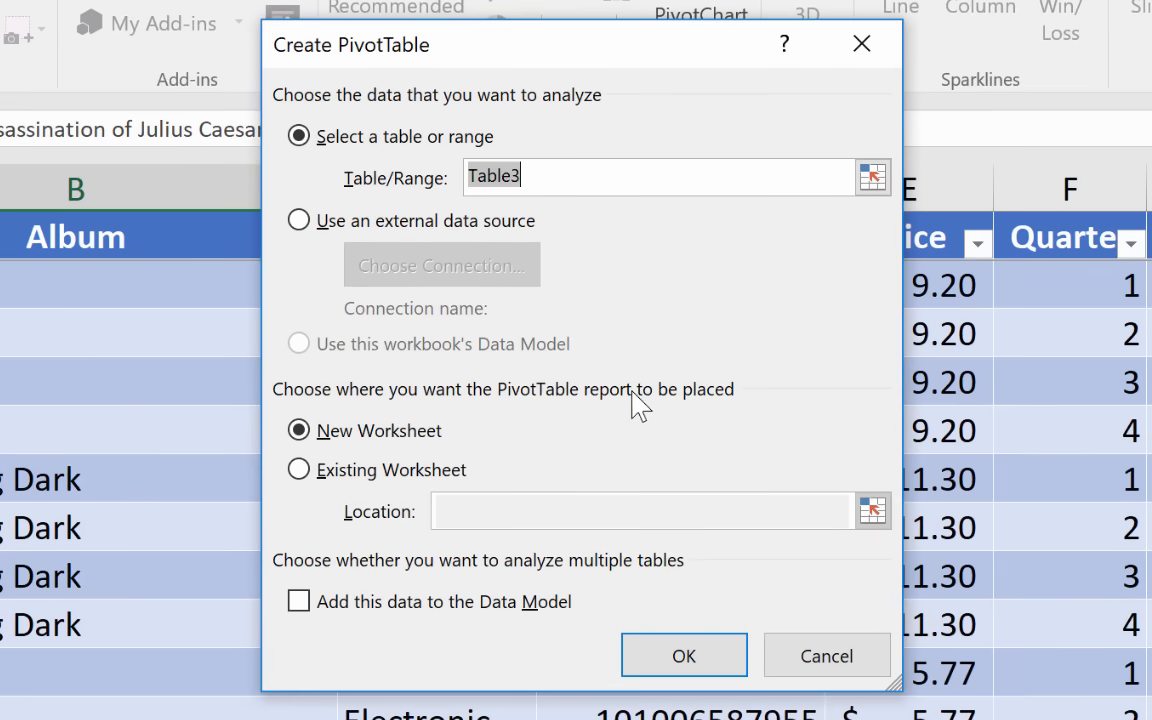
{"action": "left_click", "coordinate": [303, 472]}
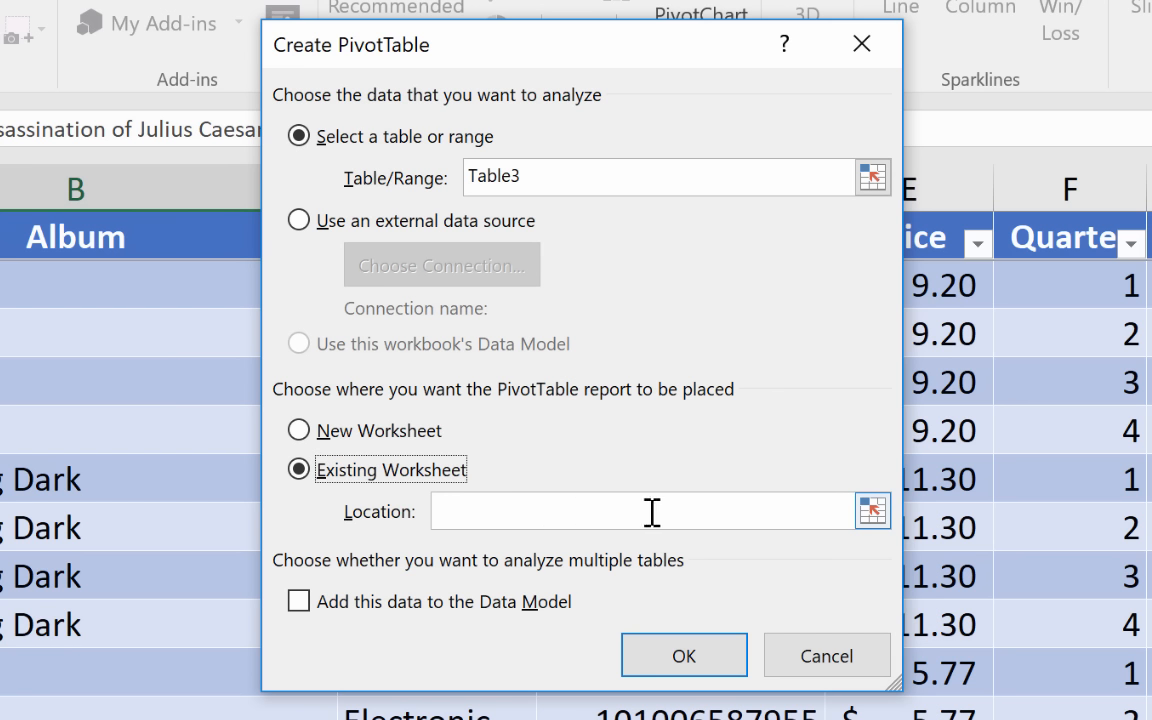
{"action": "left_click", "coordinate": [297, 430]}
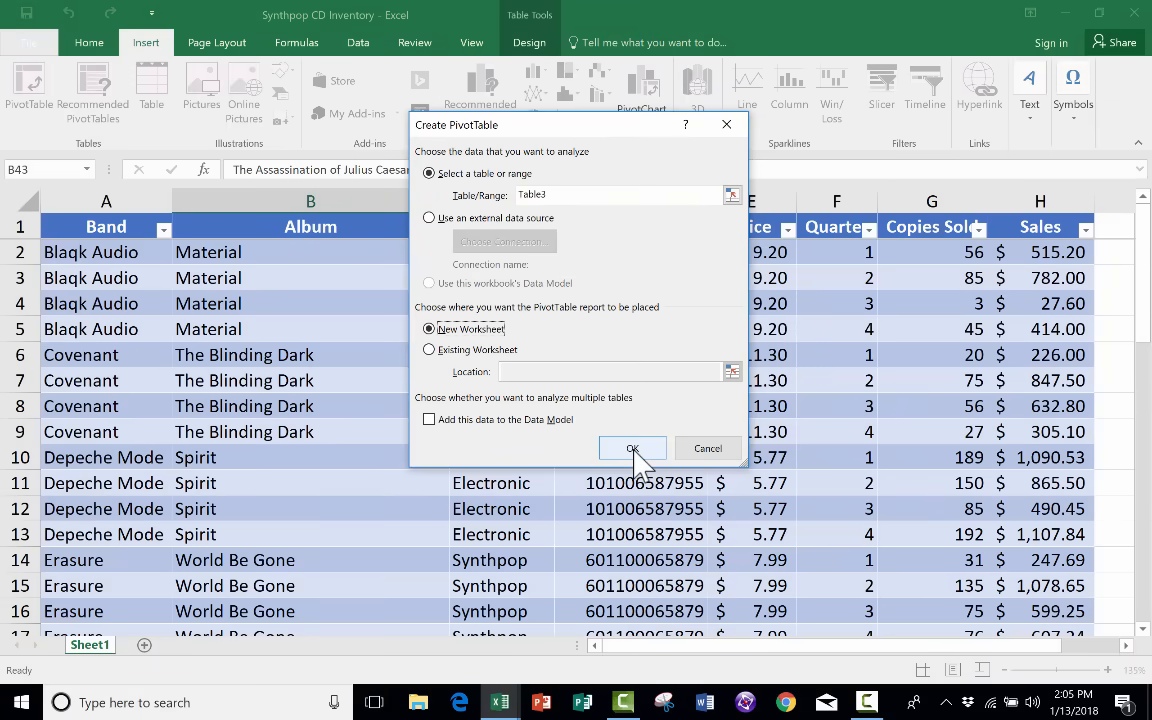
{"action": "left_click", "coordinate": [632, 449]}
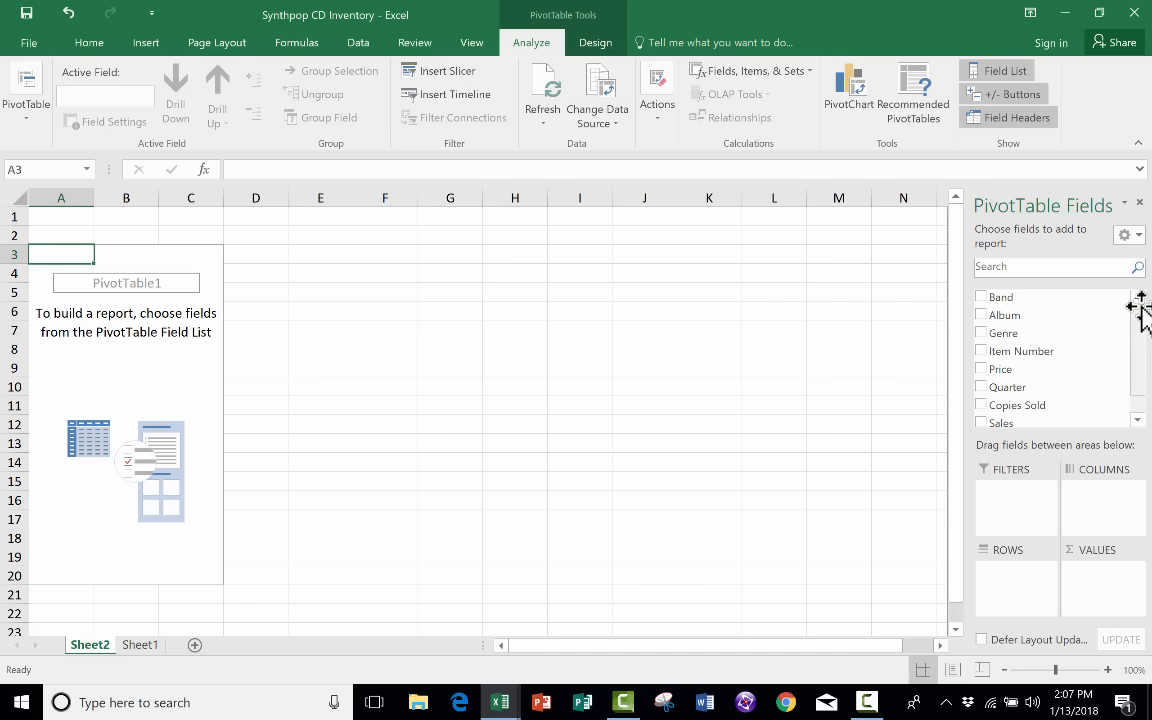
Step: Add the Band field to the PivotTable's rows and the Sales field to its values
{"action": "mouse_move", "coordinate": [1137, 314]}
{"action": "left_mouse_down"}
{"action": "mouse_move", "coordinate": [1145, 355]}
{"action": "mouse_move", "coordinate": [1137, 334]}
{"action": "left_mouse_up"}
{"action": "left_click", "coordinate": [148, 650]}
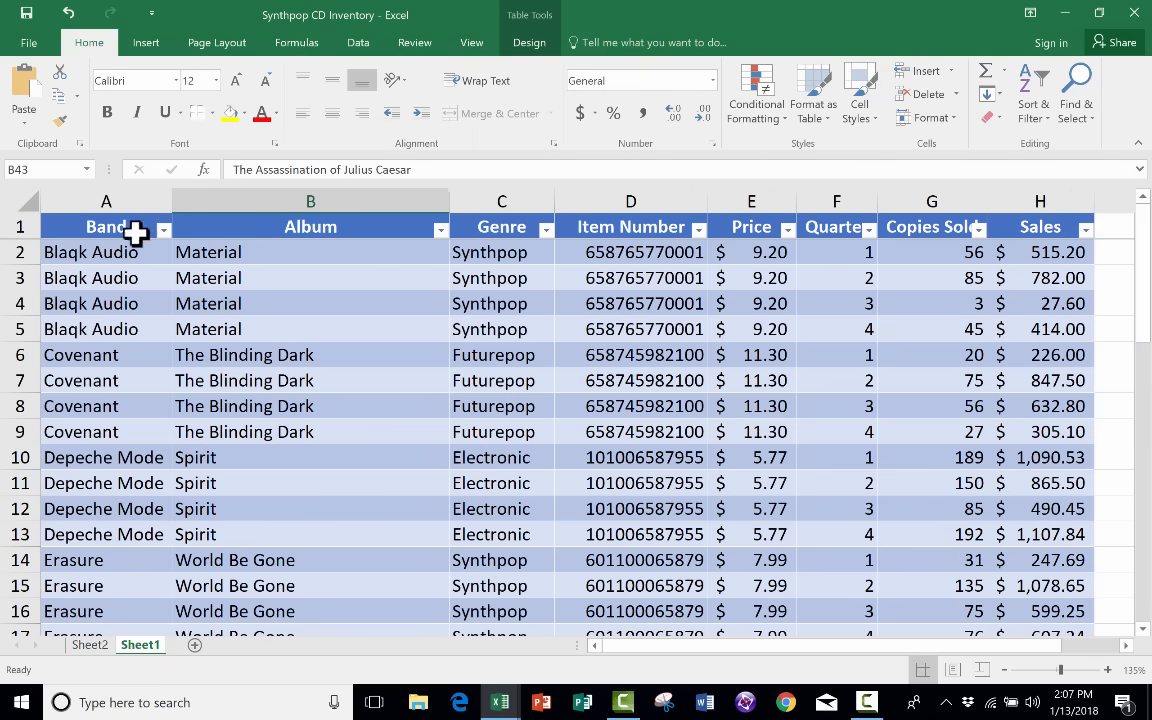
{"action": "left_click", "coordinate": [96, 647]}
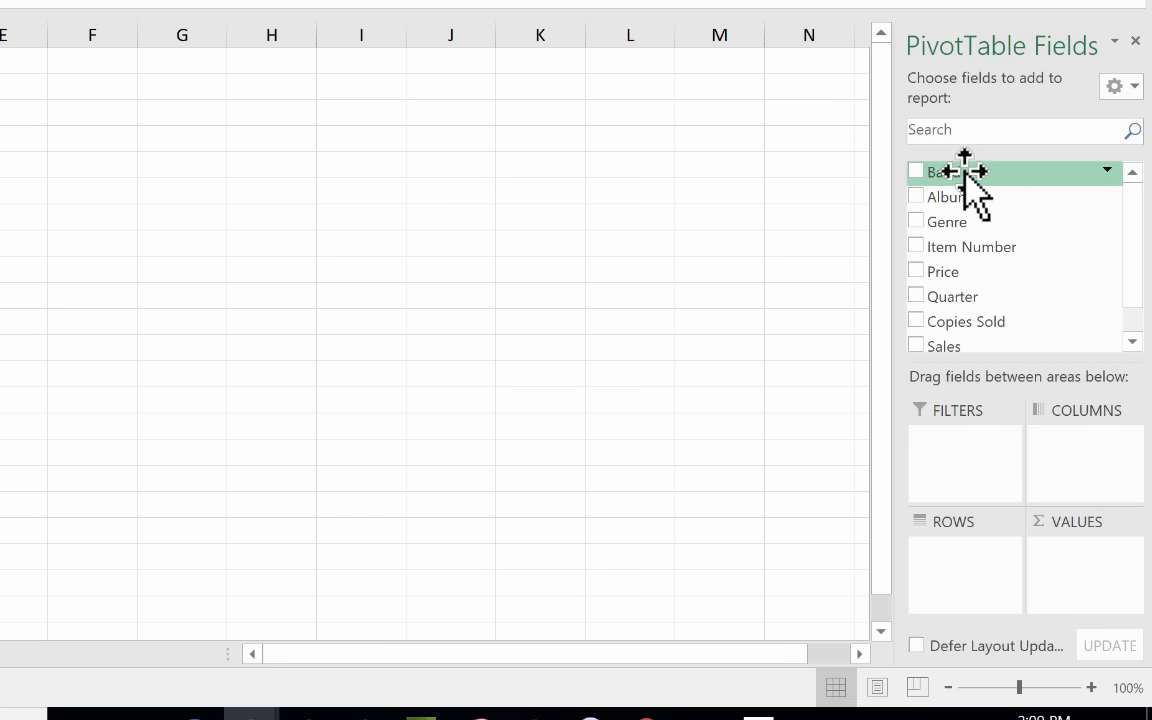
{"action": "left_click_drag", "start_coordinate": [959, 167], "coordinate": [1005, 576]}
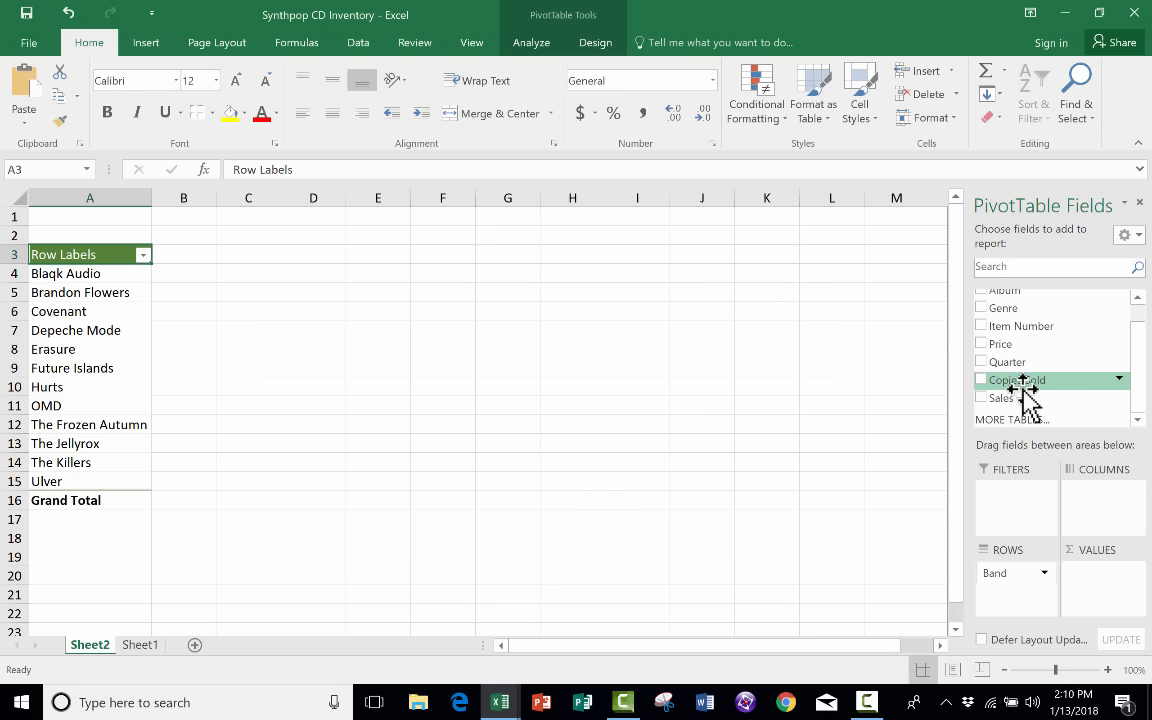
{"action": "left_click_drag", "start_coordinate": [1022, 399], "coordinate": [1113, 593]}
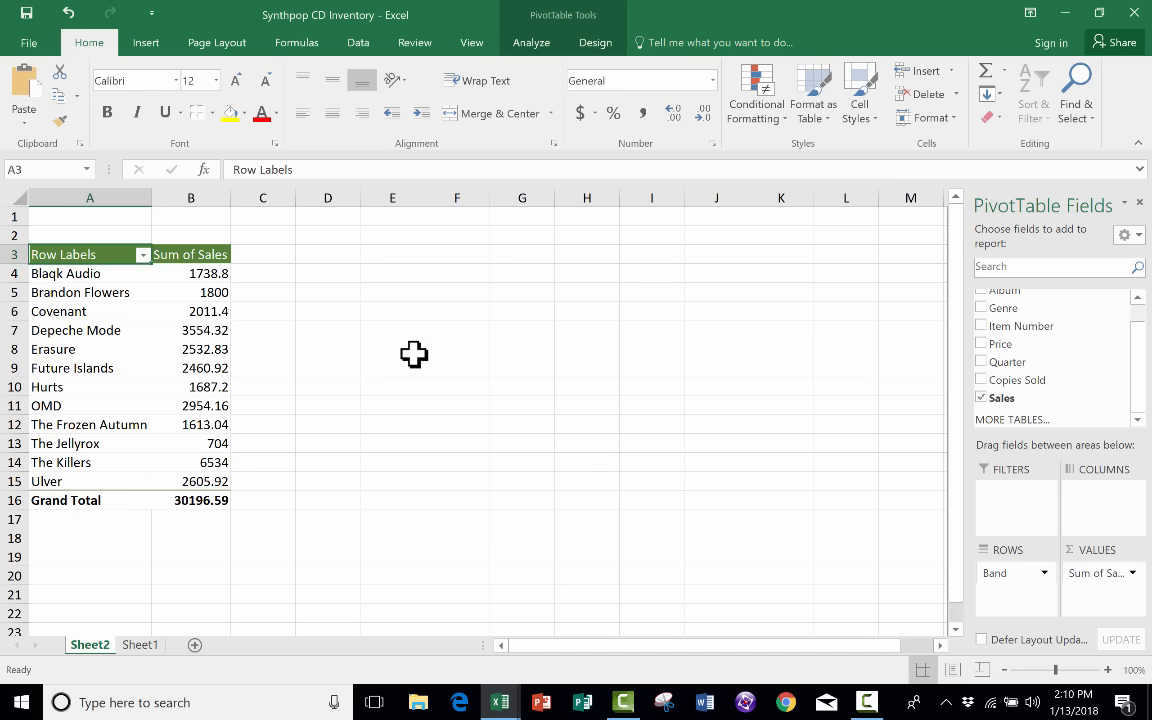
Step: Replace Sales with Copies Sold in the PivotTable's values, review the copies per band, and put Sales back in its place
{"action": "left_click", "coordinate": [1133, 574]}
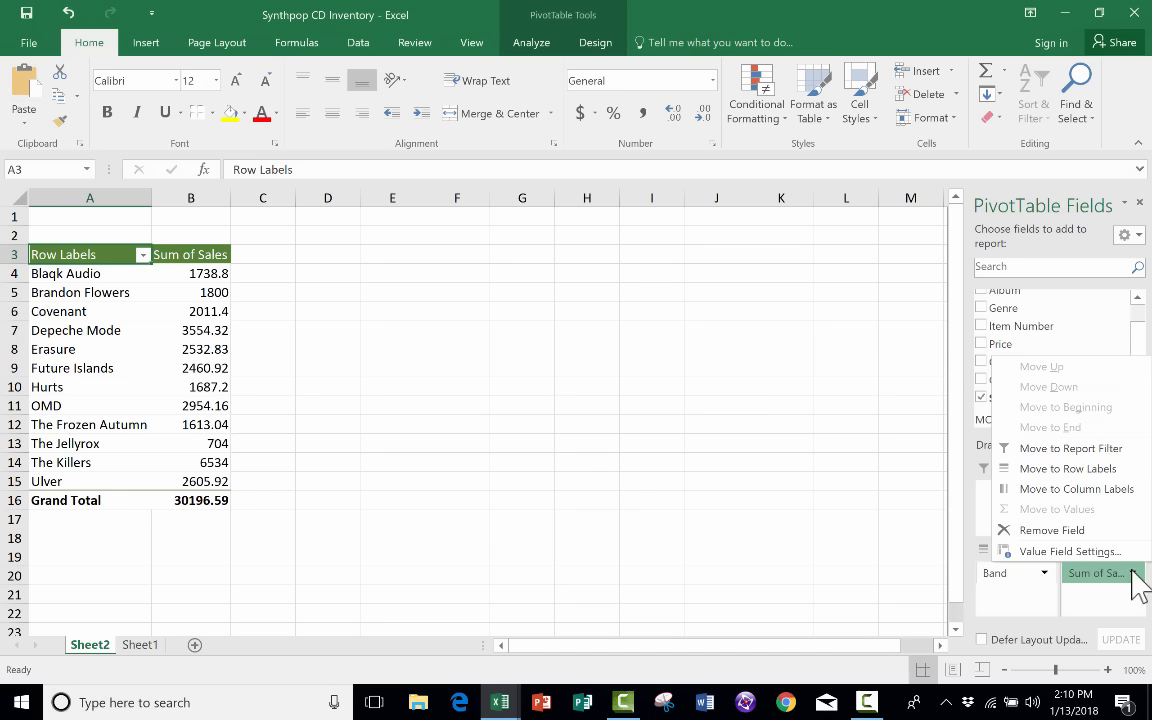
{"action": "left_click", "coordinate": [1070, 531]}
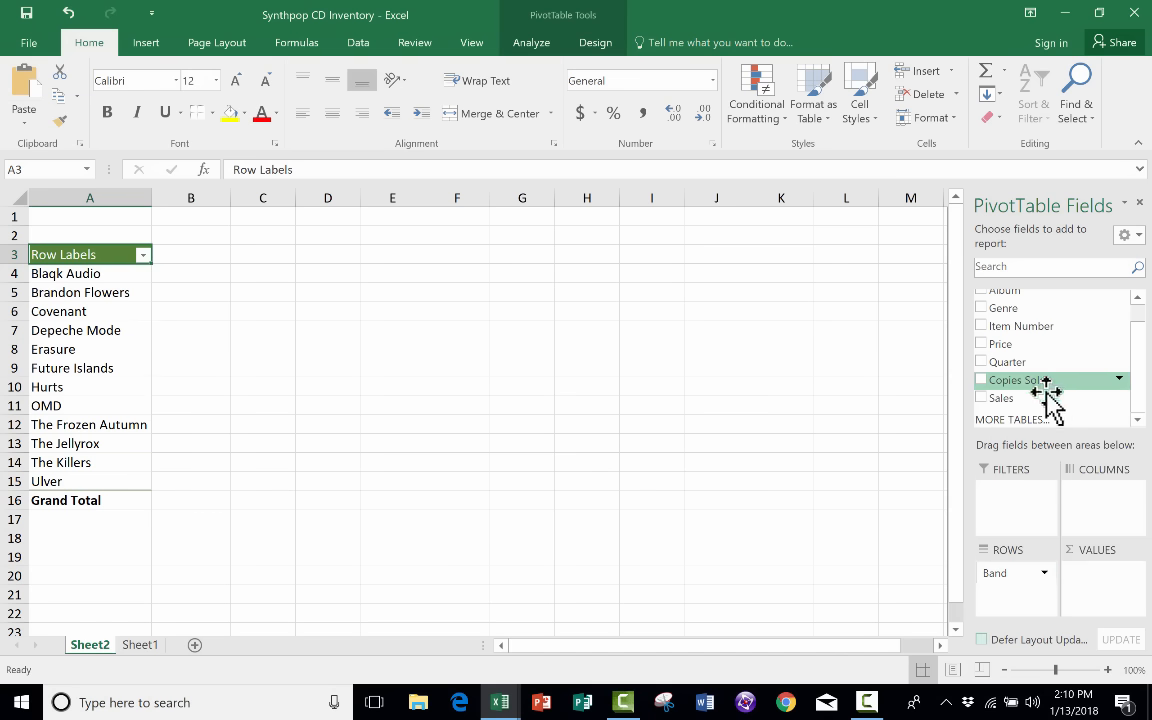
{"action": "left_click_drag", "start_coordinate": [981, 380], "coordinate": [1109, 584]}
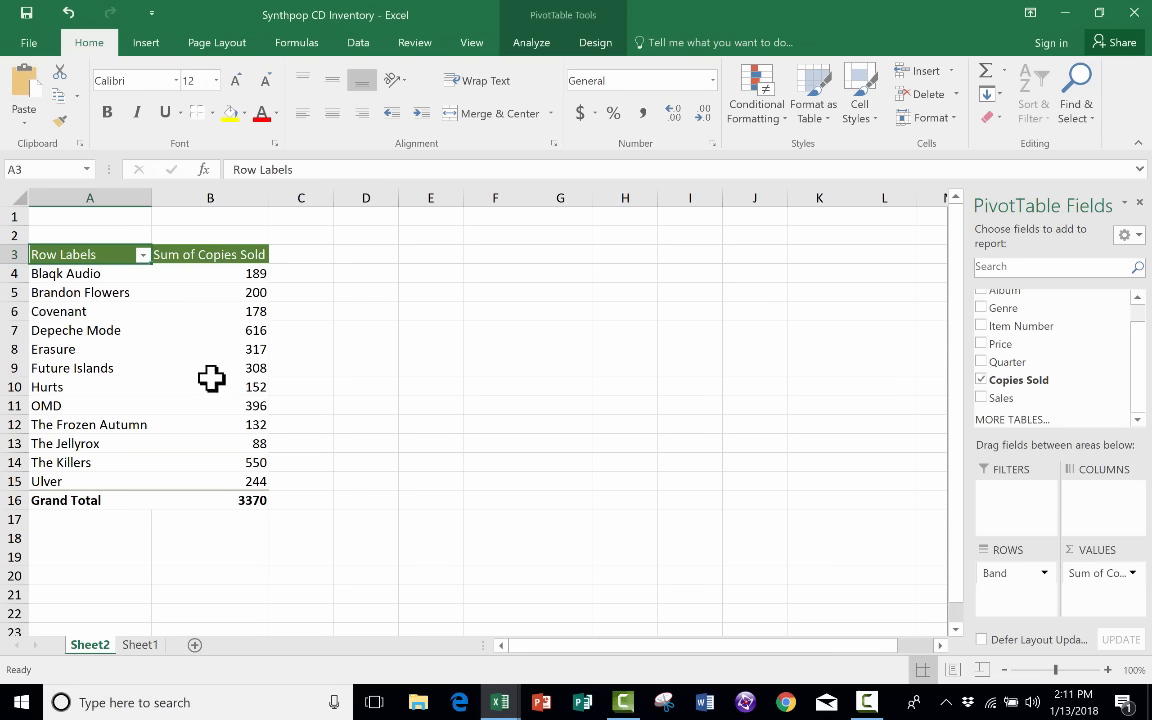
{"action": "mouse_move", "coordinate": [200, 300]}
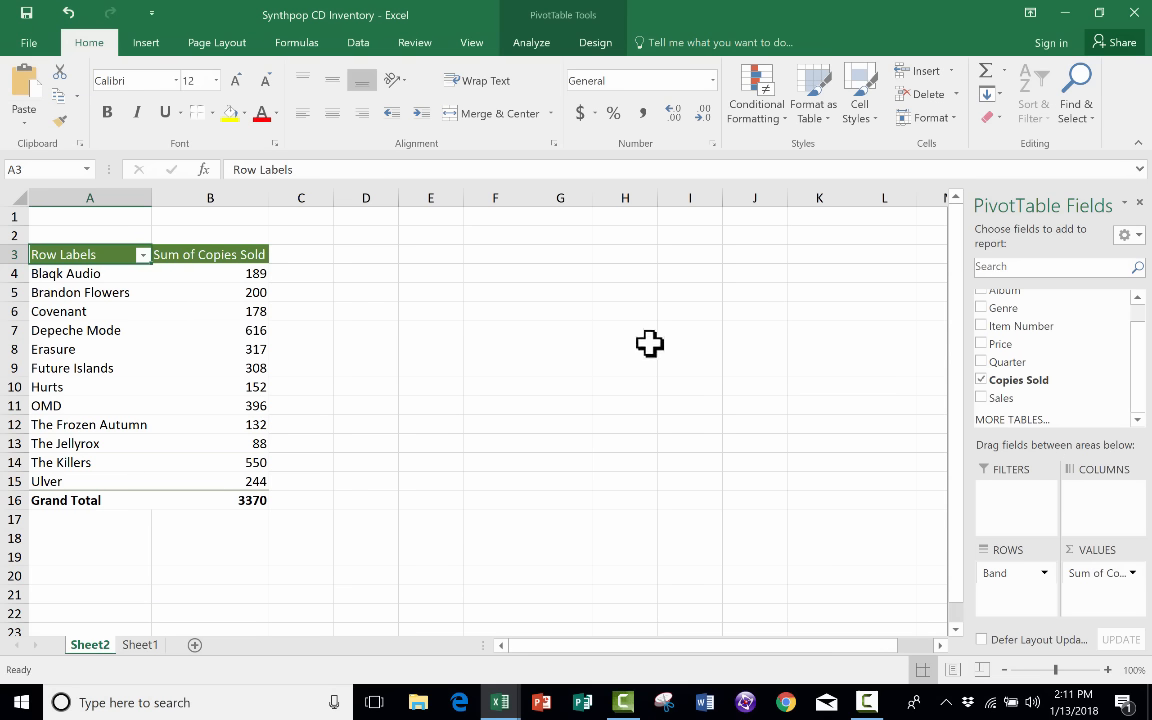
{"action": "left_click", "coordinate": [1133, 573]}
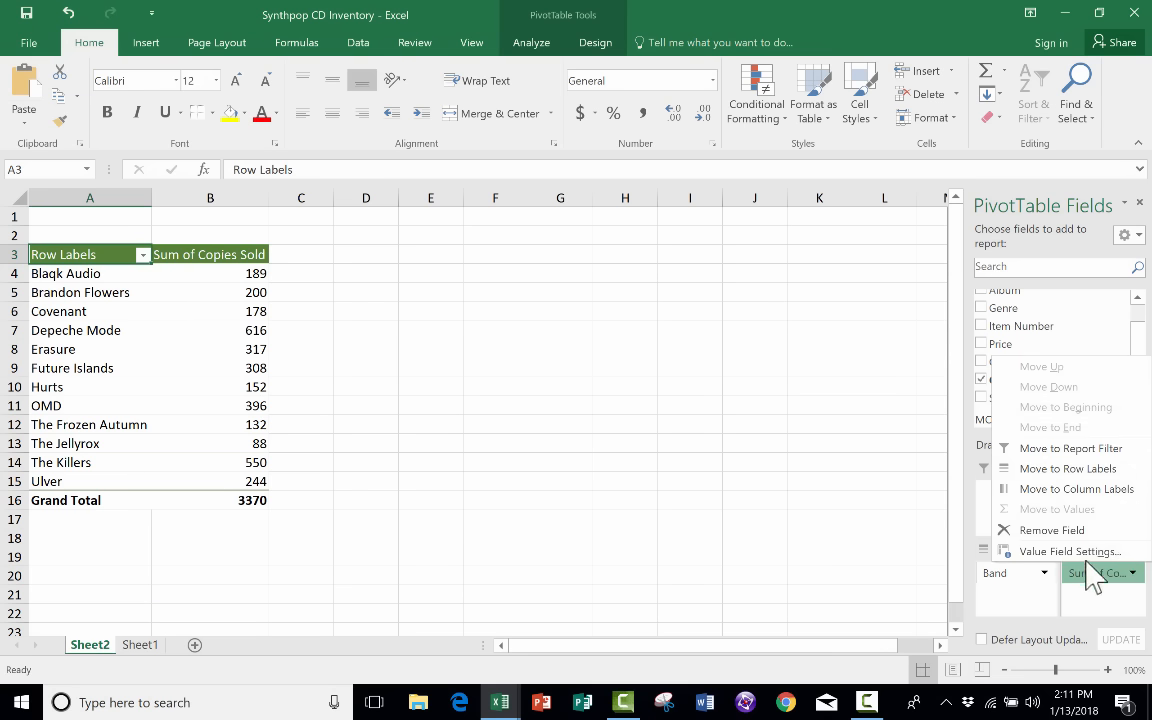
{"action": "left_click", "coordinate": [1050, 527]}
{"action": "left_click_drag", "start_coordinate": [1003, 400], "coordinate": [1100, 585]}
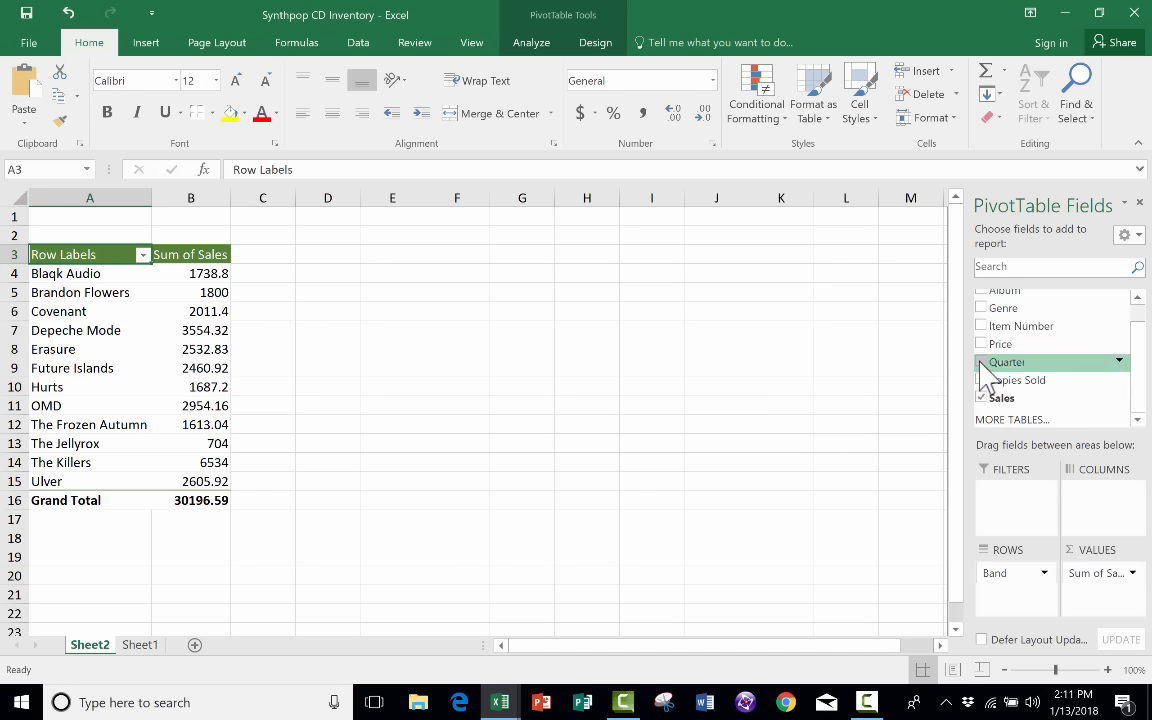
Step: Add the Quarter field to the PivotTable's columns to split each band's sales by quarter
{"action": "left_click_drag", "start_coordinate": [985, 368], "coordinate": [1103, 512]}
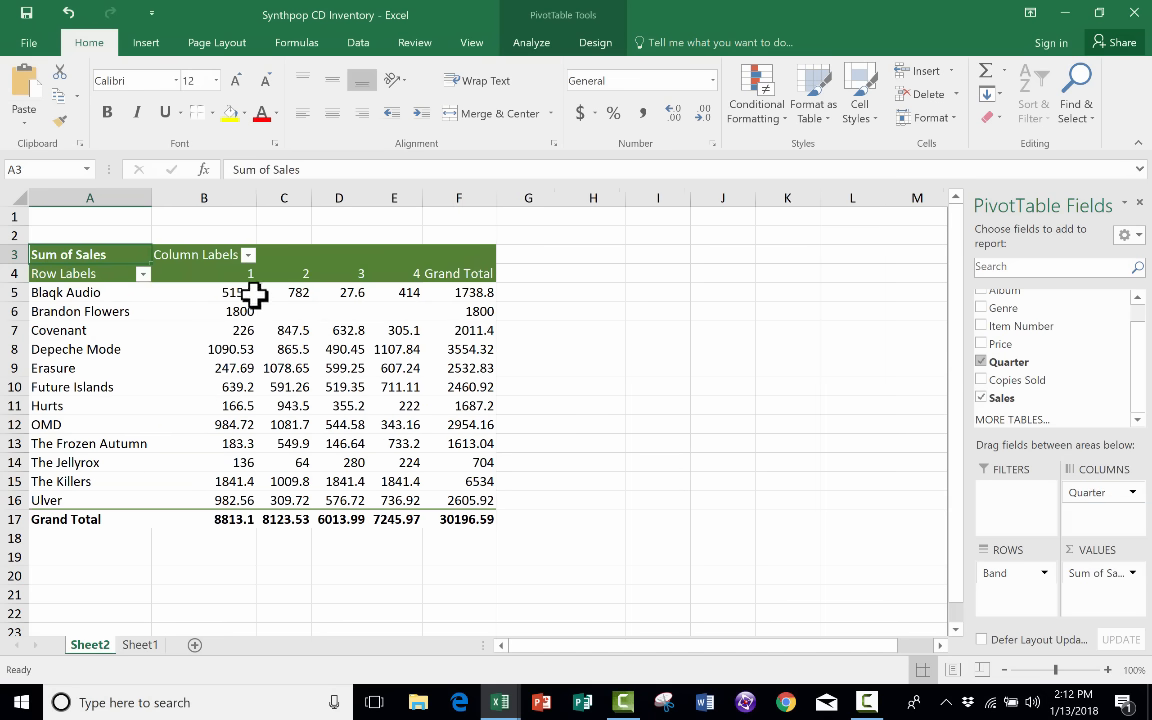
{"action": "mouse_move", "coordinate": [316, 329]}
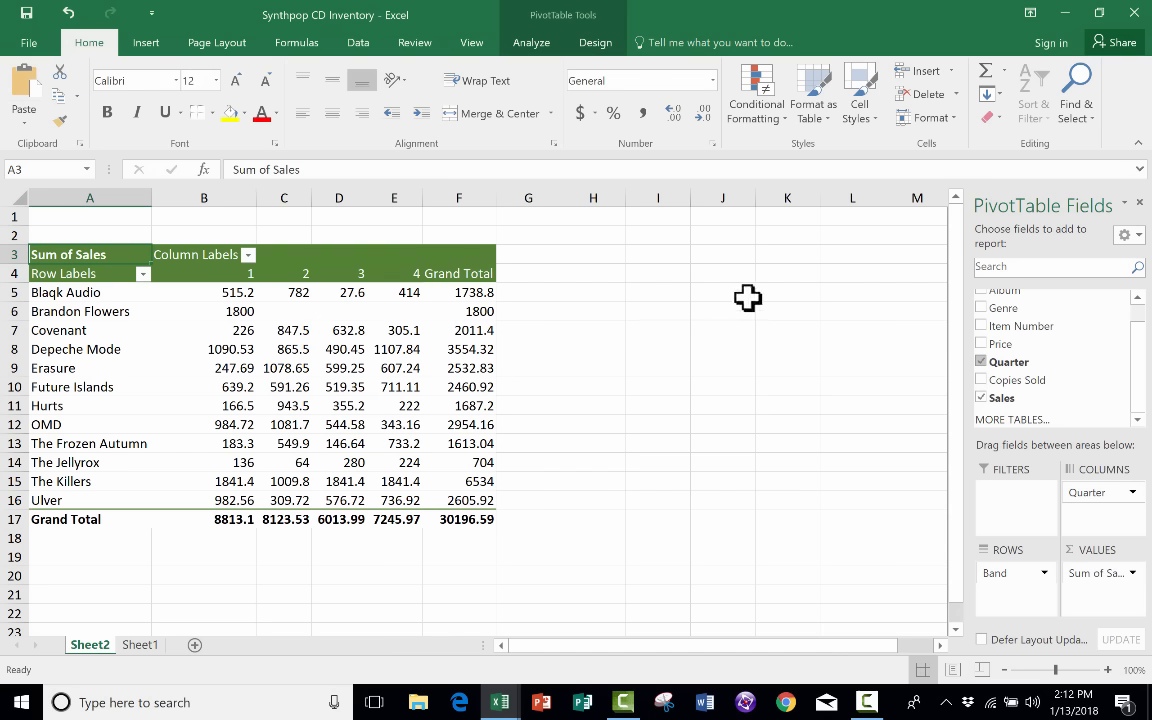
{"action": "left_click_drag", "start_coordinate": [1001, 344], "coordinate": [995, 345]}
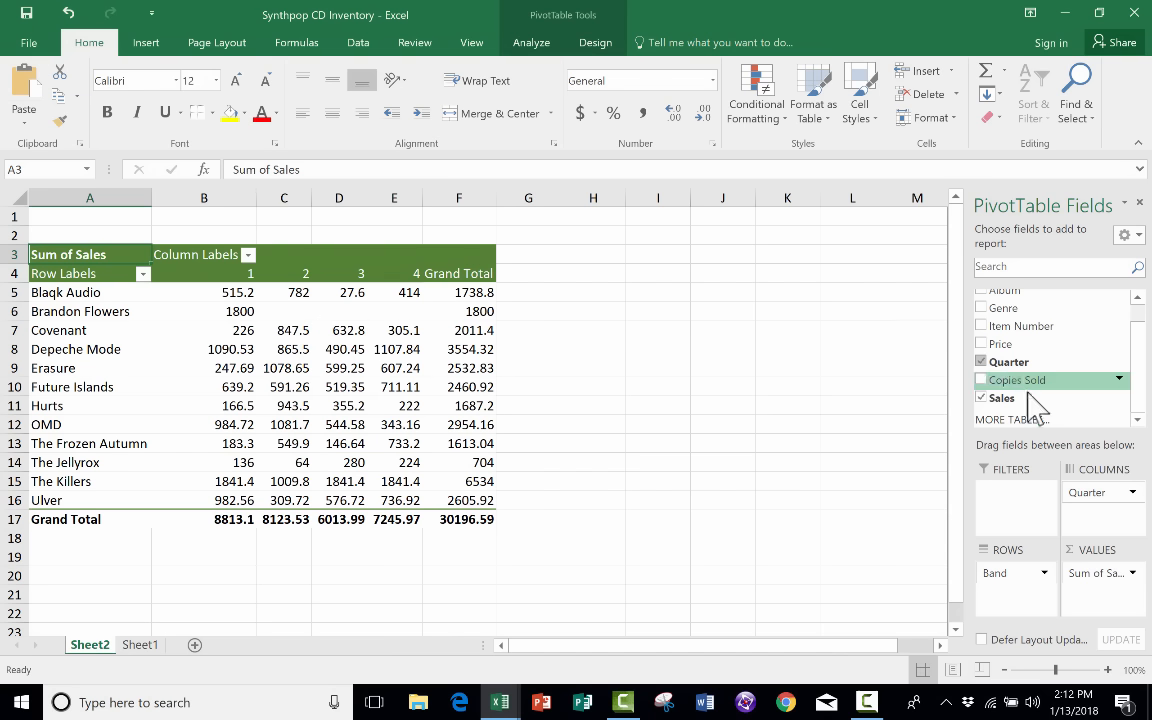
Step: Move Quarter from the columns to the rows beneath Band, compare the layout with the source table, and return Quarter to the columns
{"action": "left_click", "coordinate": [1132, 493]}
{"action": "left_click", "coordinate": [1060, 450]}
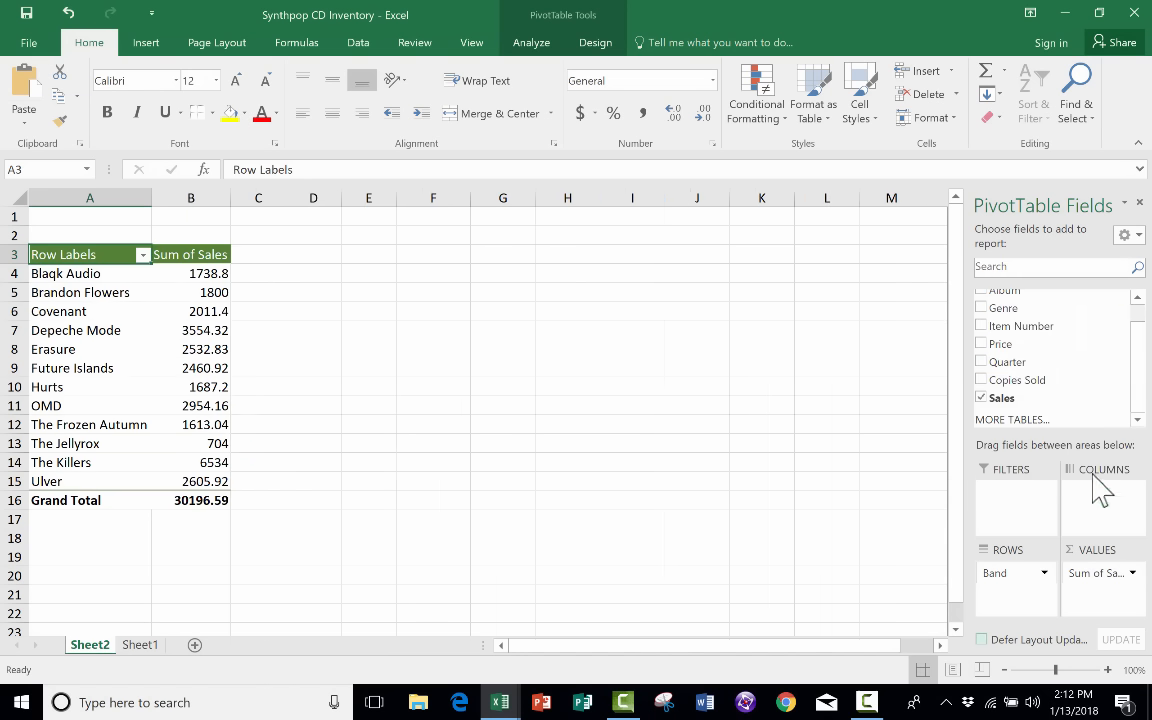
{"action": "left_click_drag", "start_coordinate": [1018, 362], "coordinate": [1008, 602]}
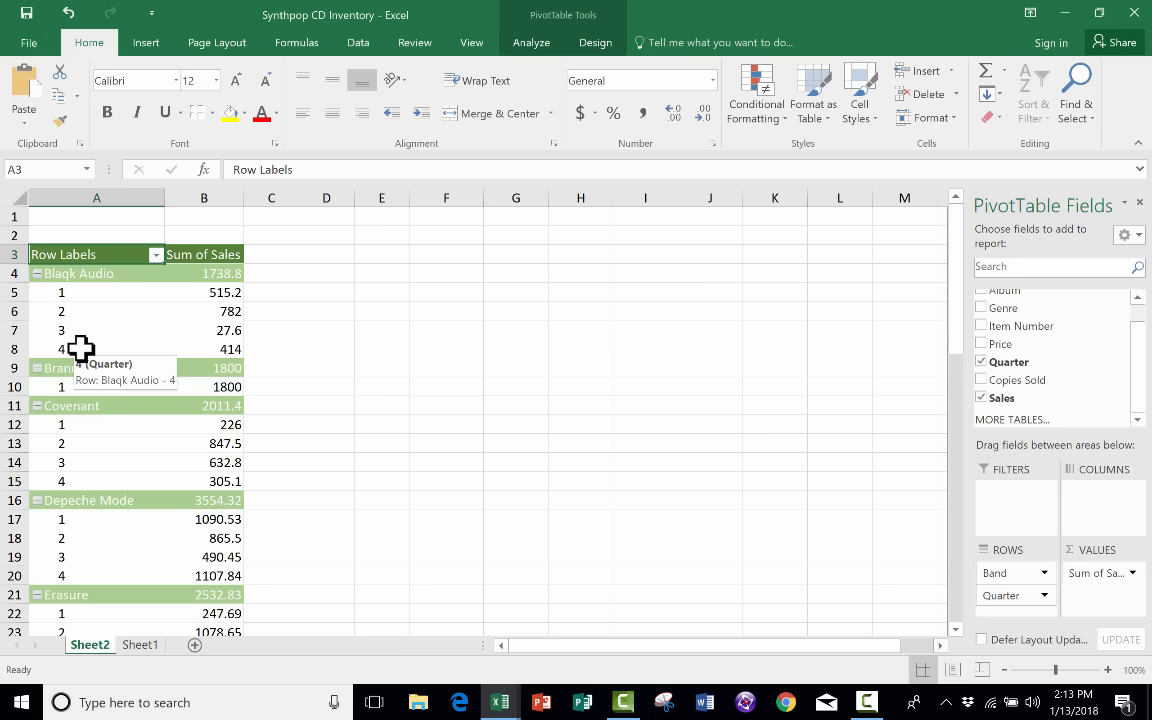
{"action": "left_click", "coordinate": [138, 644]}
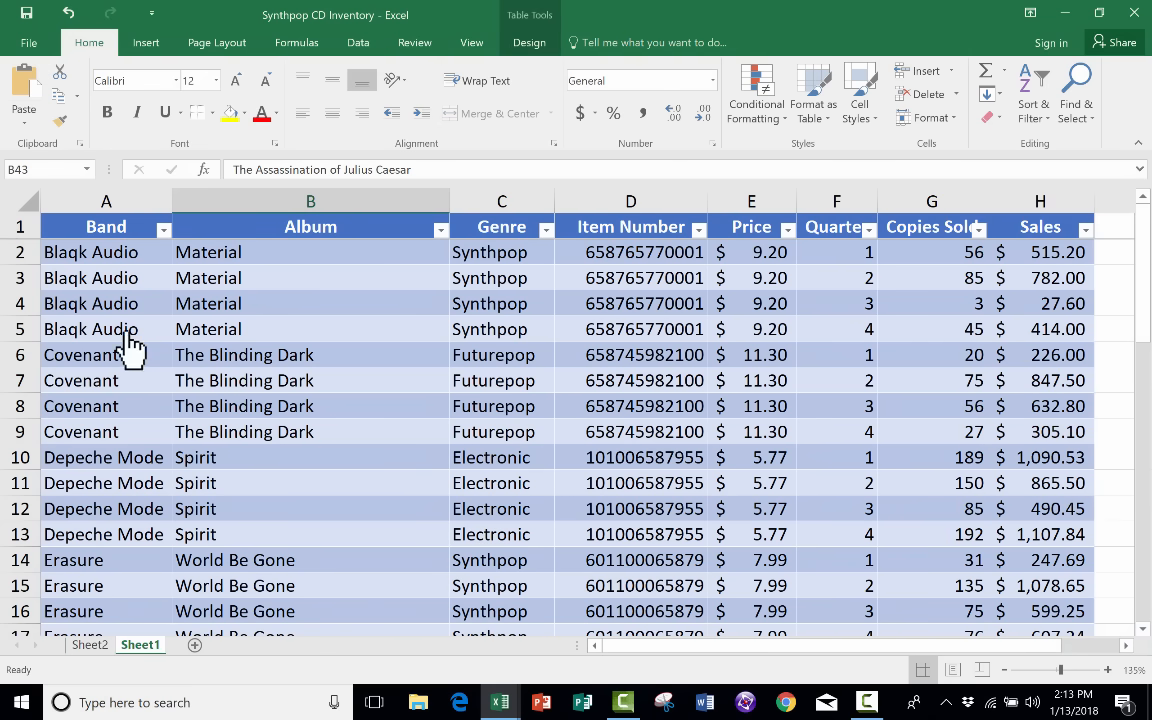
{"action": "left_click", "coordinate": [90, 645]}
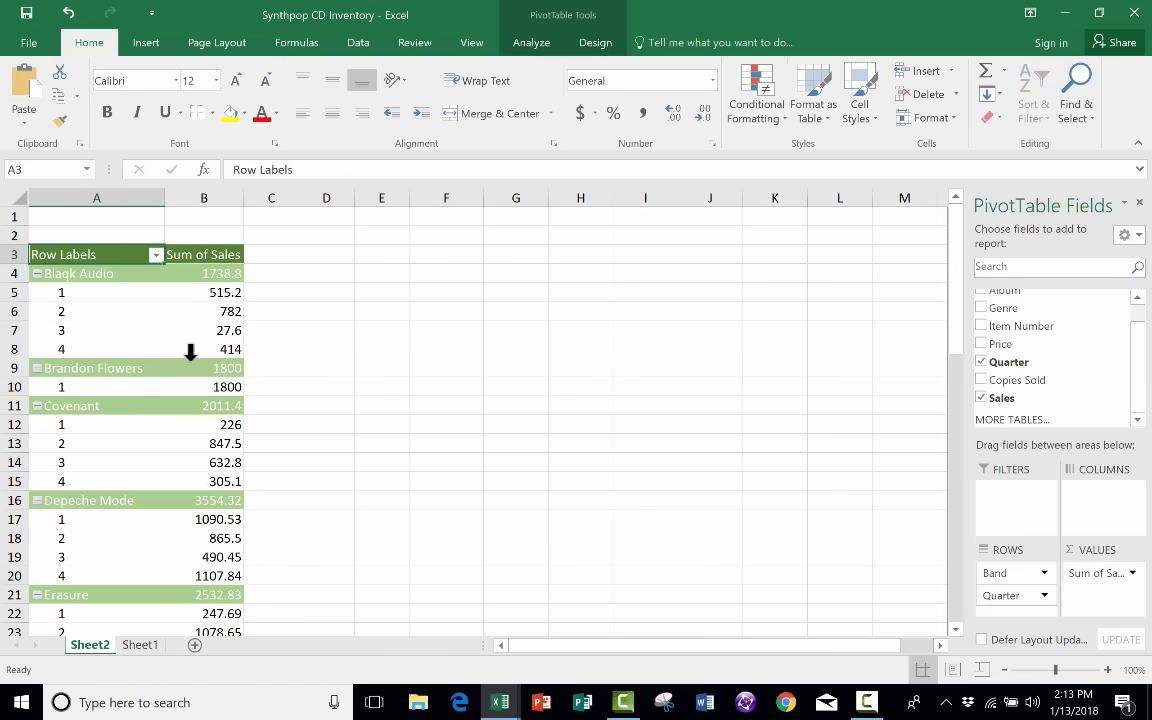
{"action": "scroll", "coordinate": [77, 355], "scroll_direction": "down", "scroll_amount": 1}
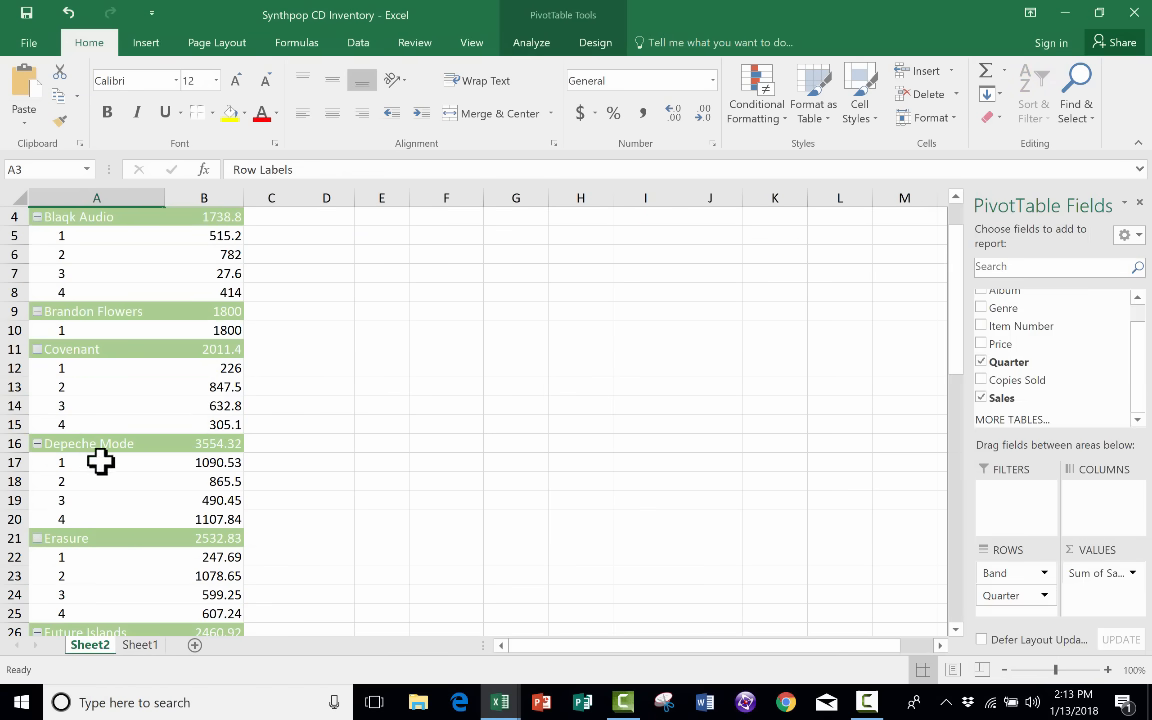
{"action": "scroll", "coordinate": [94, 461], "scroll_direction": "down", "scroll_amount": 13}
{"action": "scroll", "coordinate": [114, 463], "scroll_direction": "up", "scroll_amount": 14}
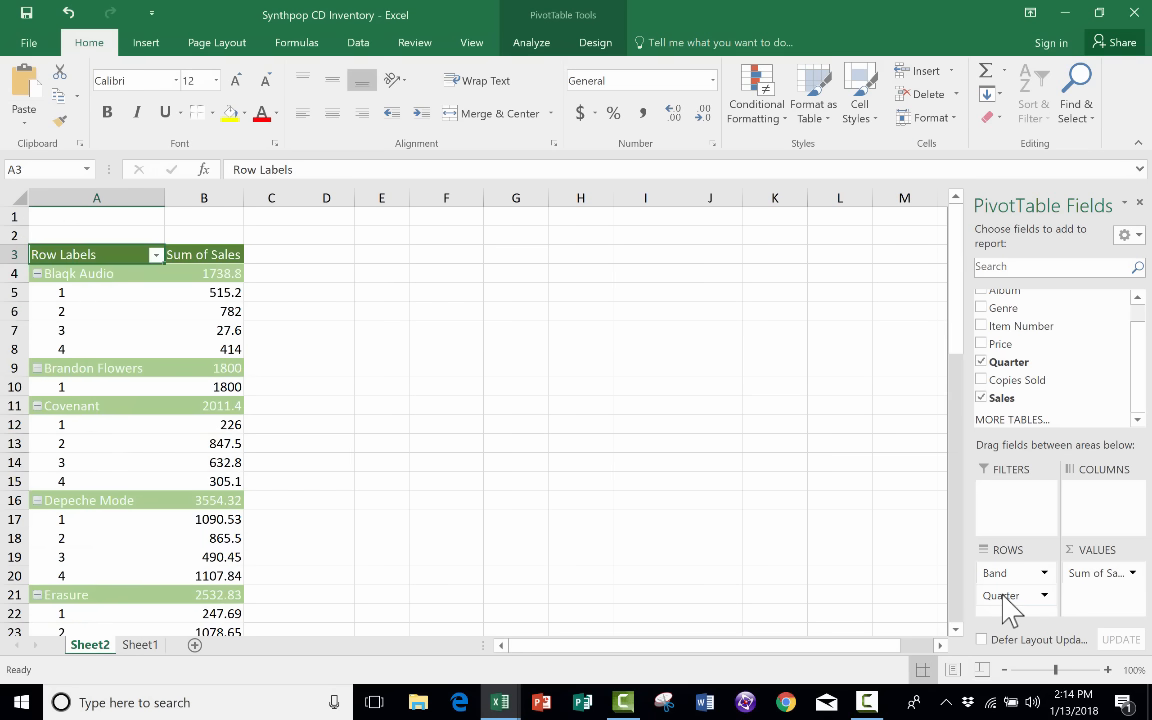
{"action": "left_click_drag", "start_coordinate": [1004, 597], "coordinate": [1108, 520]}
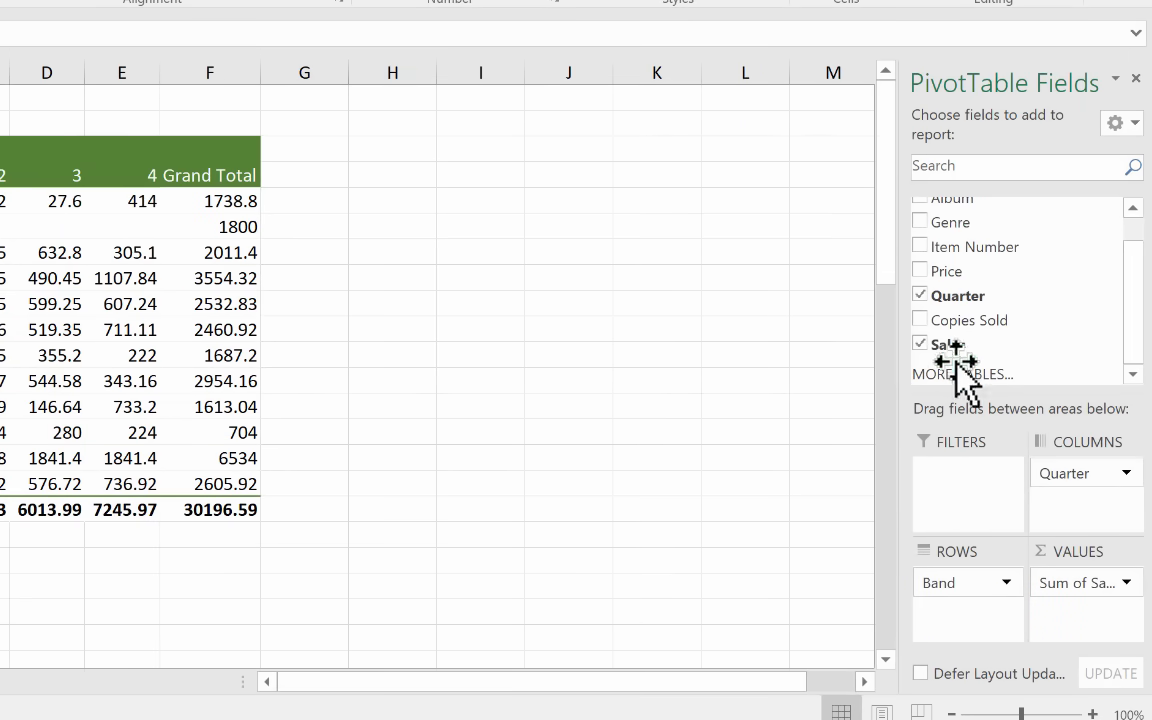
Step: Use Quarter as the report filter set to 1, and return the field to the columns
{"action": "left_click_drag", "start_coordinate": [970, 302], "coordinate": [976, 482]}
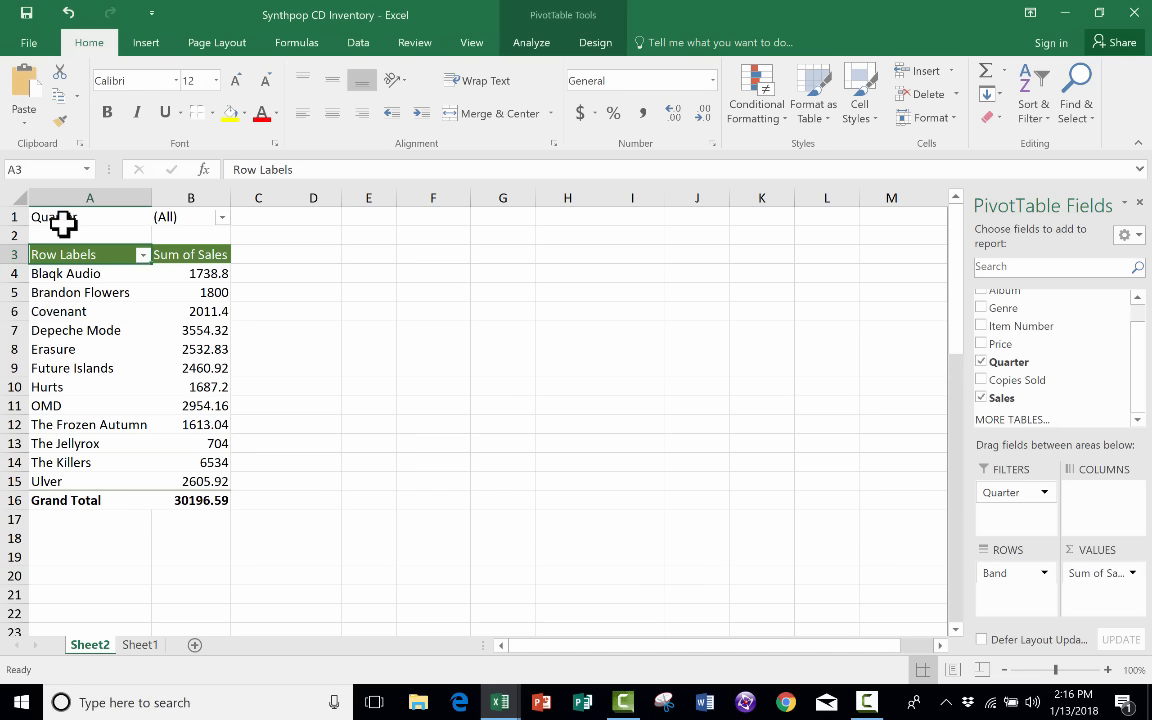
{"action": "left_click", "coordinate": [221, 217]}
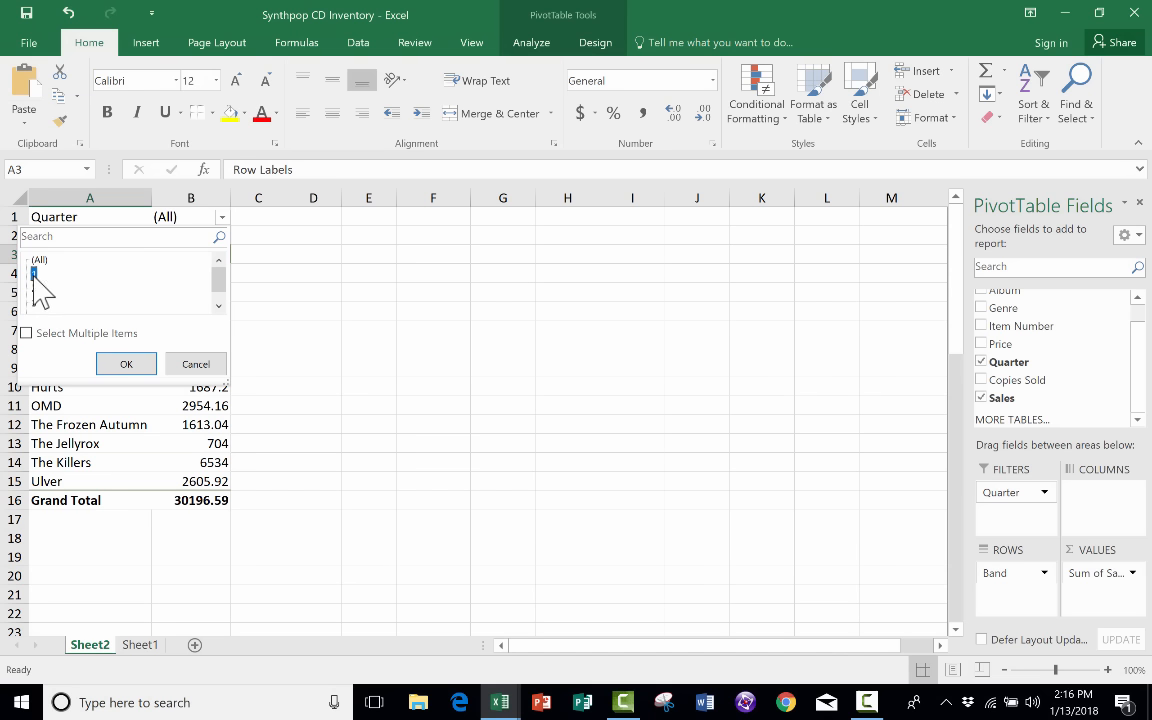
{"action": "left_click", "coordinate": [112, 364]}
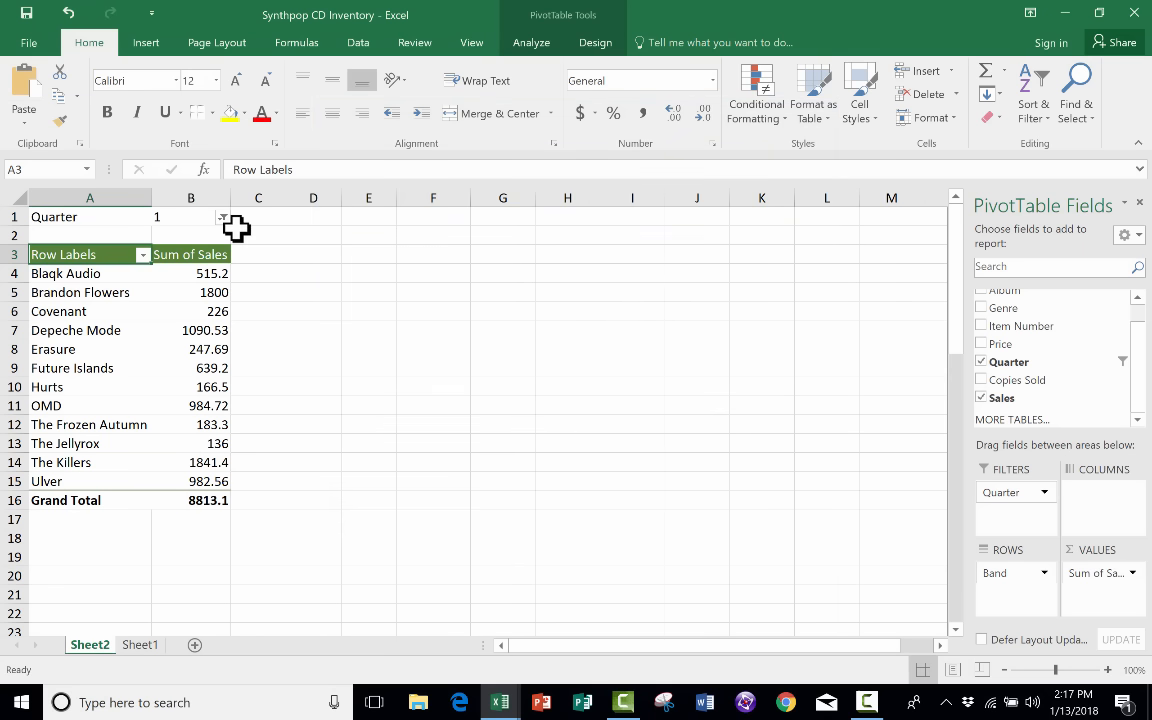
{"action": "left_click_drag", "start_coordinate": [1002, 492], "coordinate": [1095, 510]}
Step: Add Album to the PivotTable's rows beneath Band and add Genre as its report filter
{"action": "left_click_drag", "start_coordinate": [1140, 350], "coordinate": [1134, 319]}
{"action": "left_click_drag", "start_coordinate": [1010, 318], "coordinate": [1018, 598]}
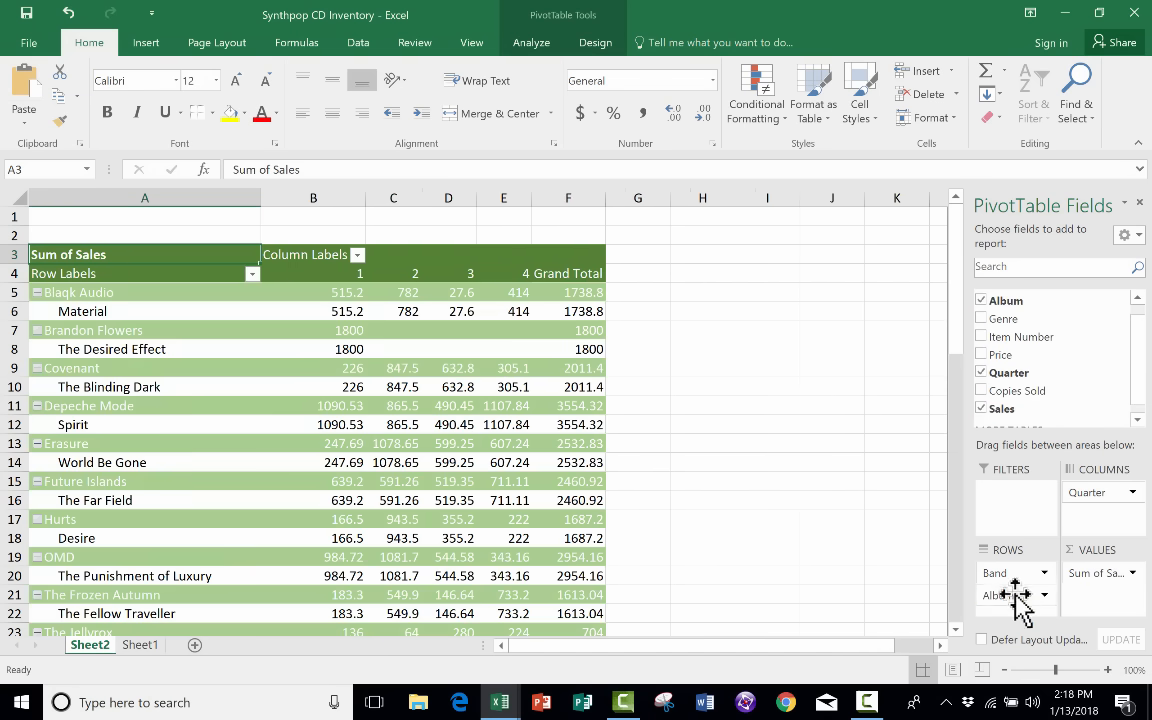
{"action": "left_click_drag", "start_coordinate": [1005, 330], "coordinate": [1014, 500]}
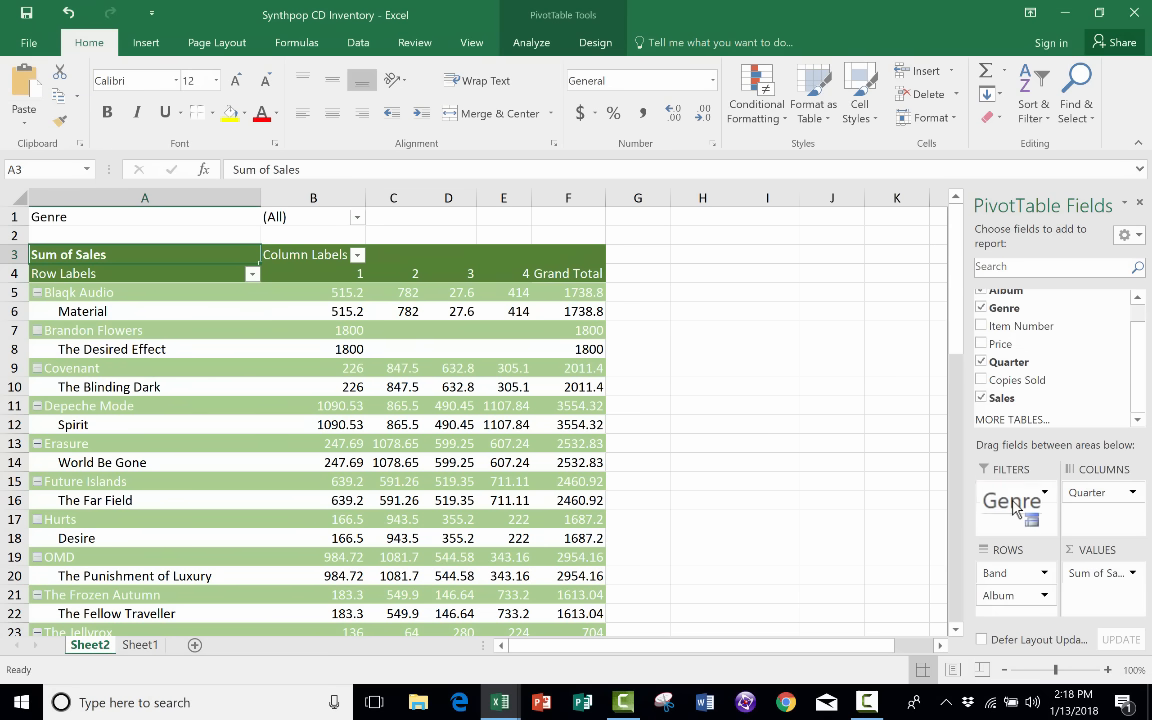
Step: Set the PivotTable's Genre report filter to Synthpop
{"action": "left_click", "coordinate": [357, 217]}
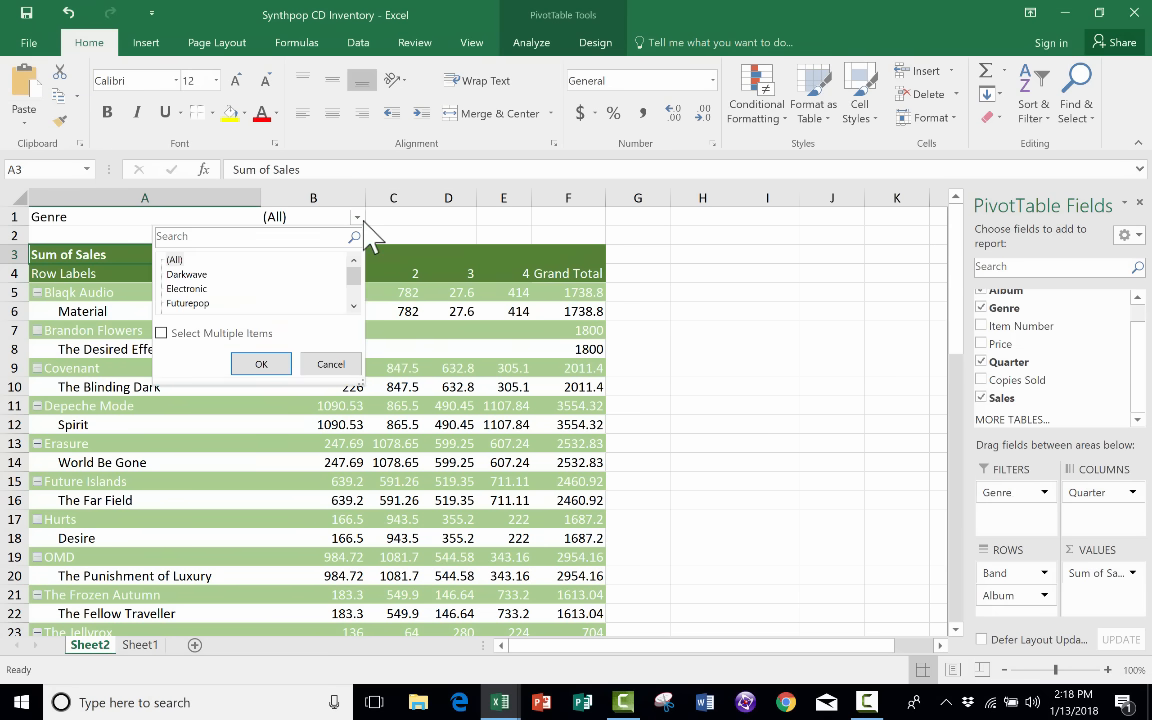
{"action": "left_click_drag", "start_coordinate": [353, 278], "coordinate": [308, 308]}
{"action": "left_click", "coordinate": [187, 303]}
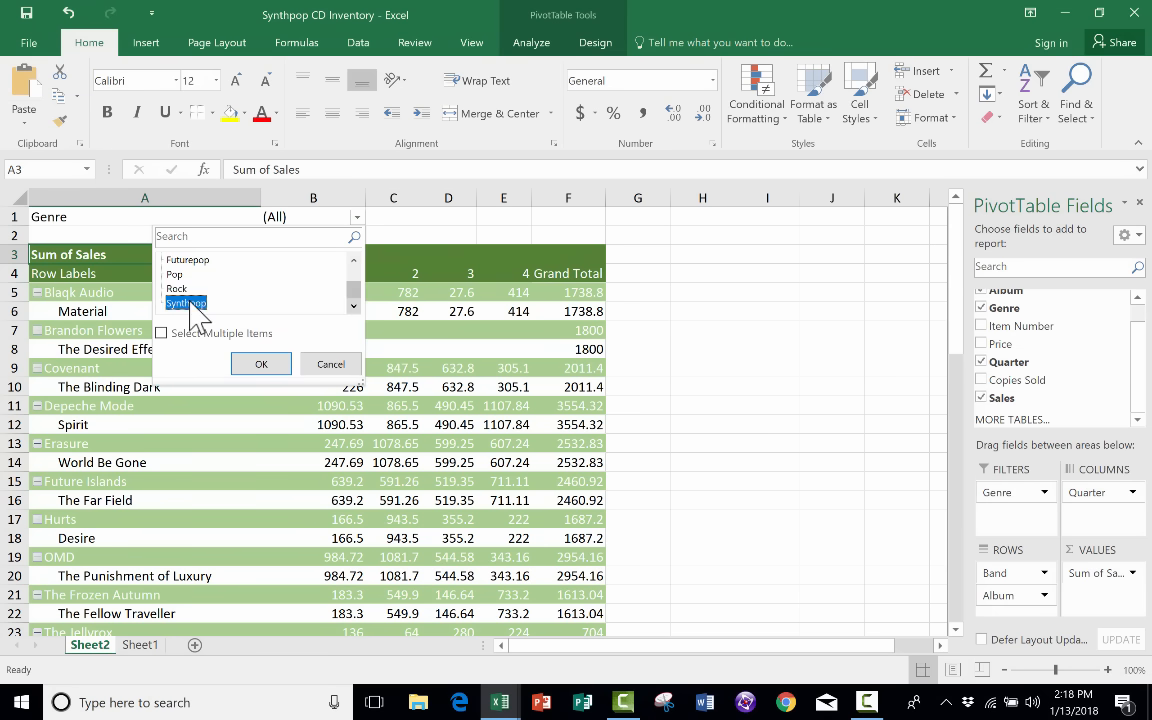
{"action": "left_click", "coordinate": [255, 363]}
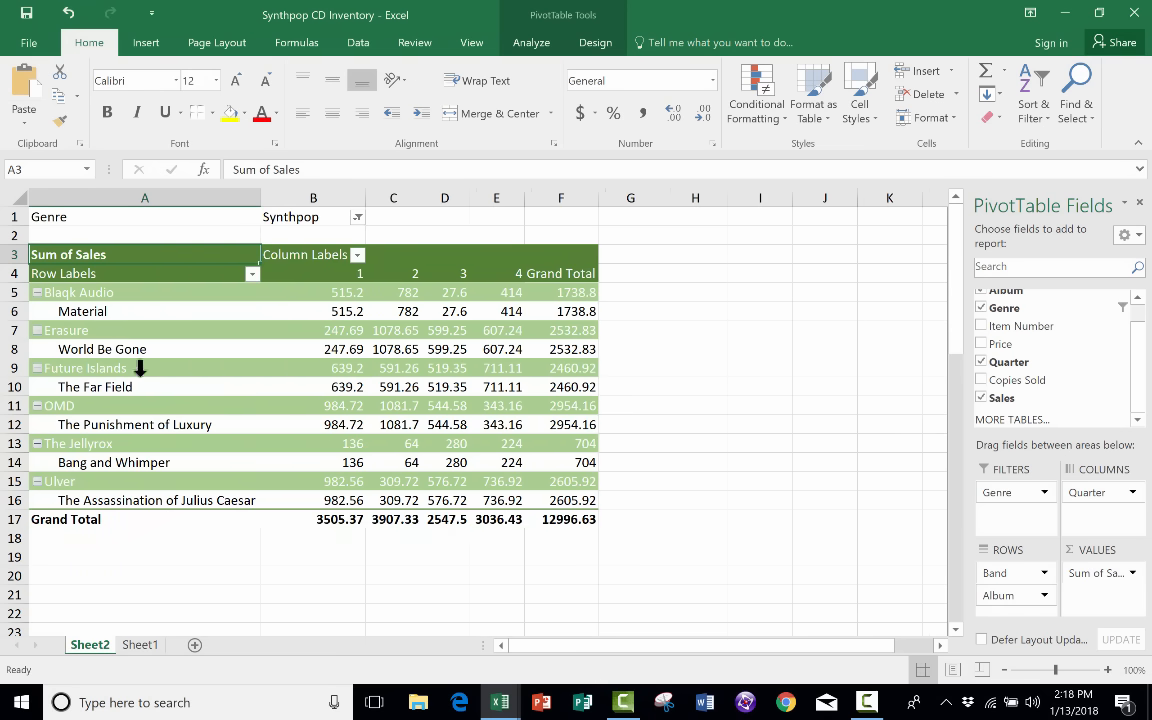
{"action": "left_click_drag", "start_coordinate": [1000, 343], "coordinate": [1032, 374]}
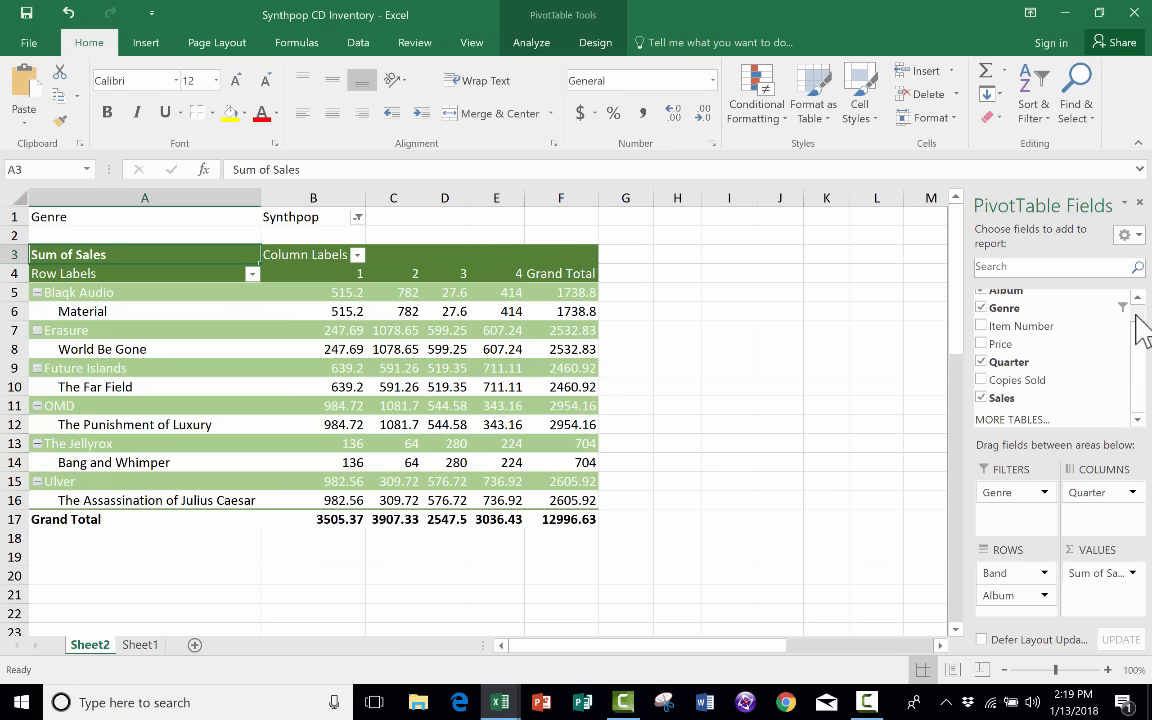
{"action": "scroll", "coordinate": [1139, 350], "scroll_direction": "up", "scroll_amount": 1}
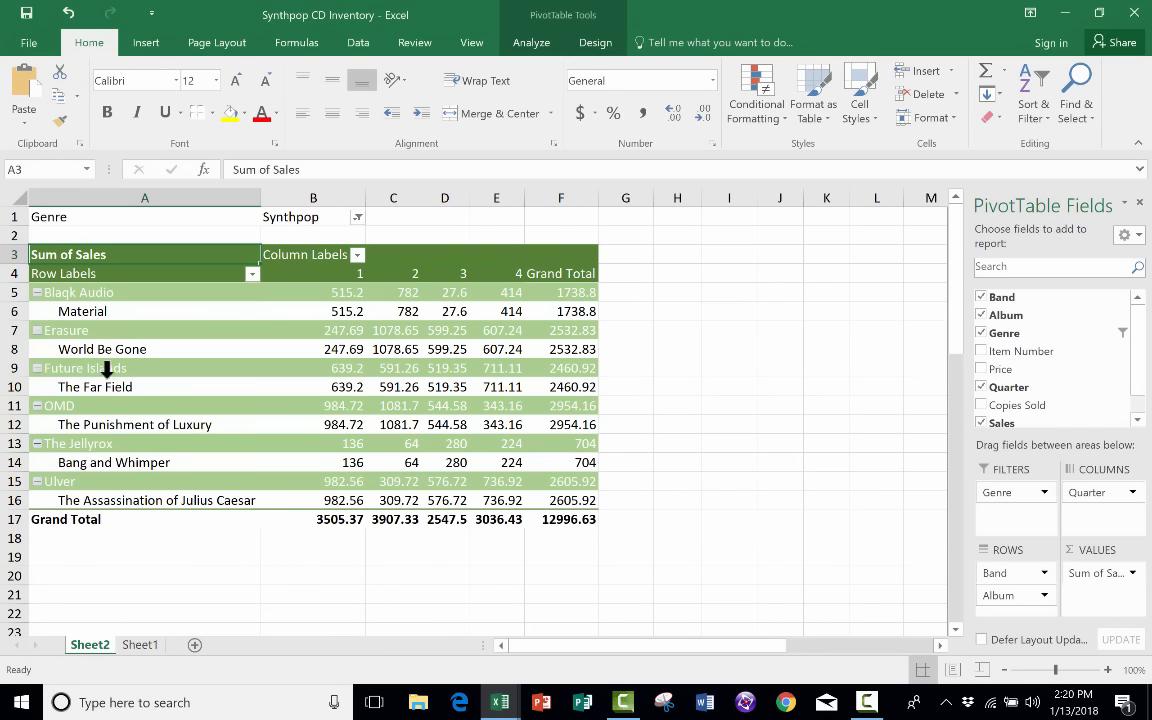
Step: Look through the source table on Sheet1 down to its last records to compare it with the PivotTable
{"action": "key", "text": "ctrl+Page_Down"}
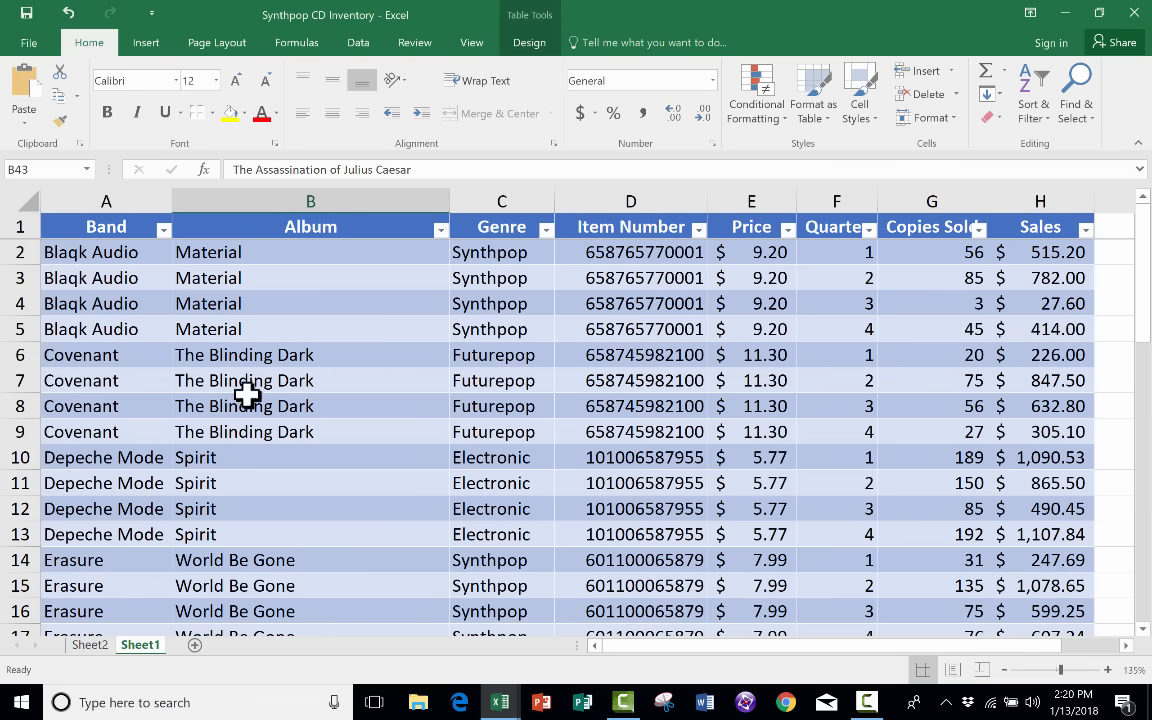
{"action": "scroll", "coordinate": [242, 396], "scroll_direction": "down", "scroll_amount": 1}
{"action": "scroll", "coordinate": [242, 396], "scroll_direction": "down", "scroll_amount": 6}
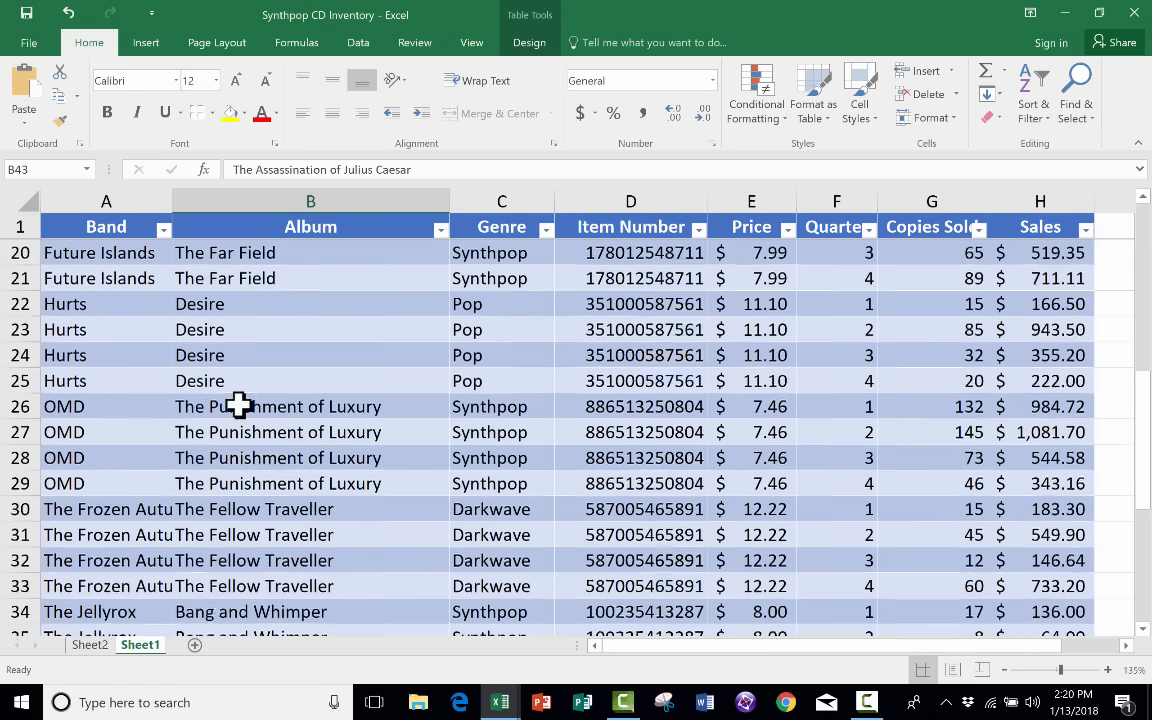
{"action": "scroll", "coordinate": [238, 404], "scroll_direction": "down", "scroll_amount": 5}
{"action": "scroll", "coordinate": [238, 404], "scroll_direction": "up", "scroll_amount": 2}
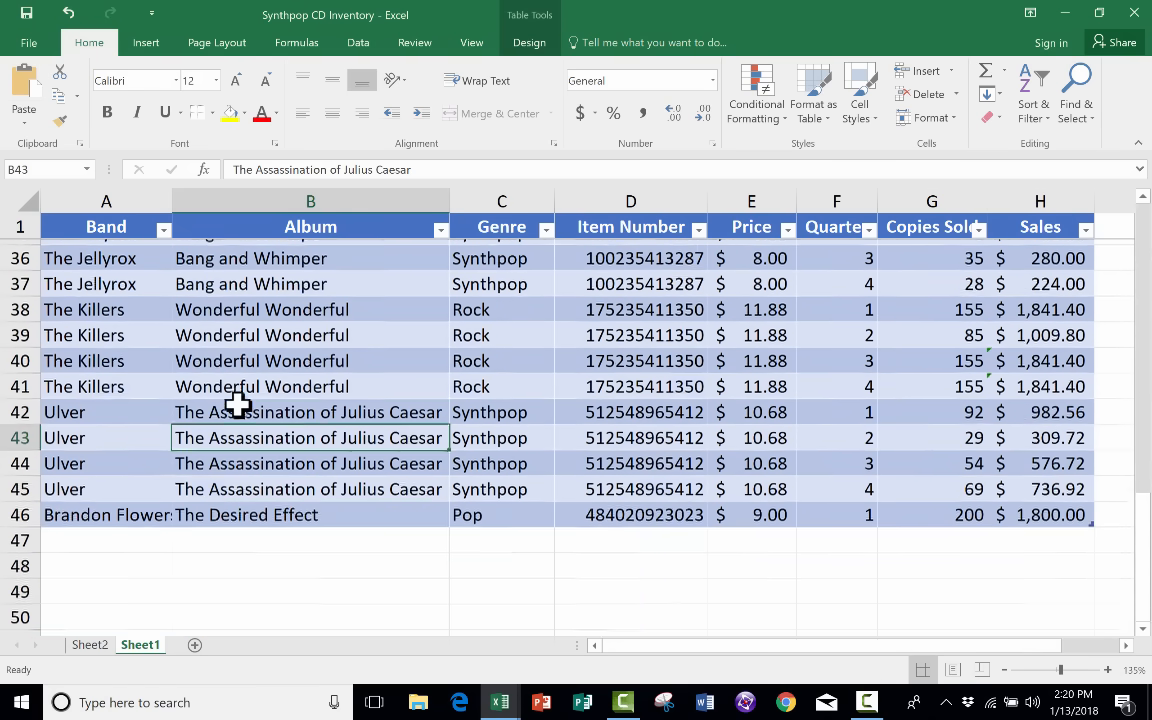